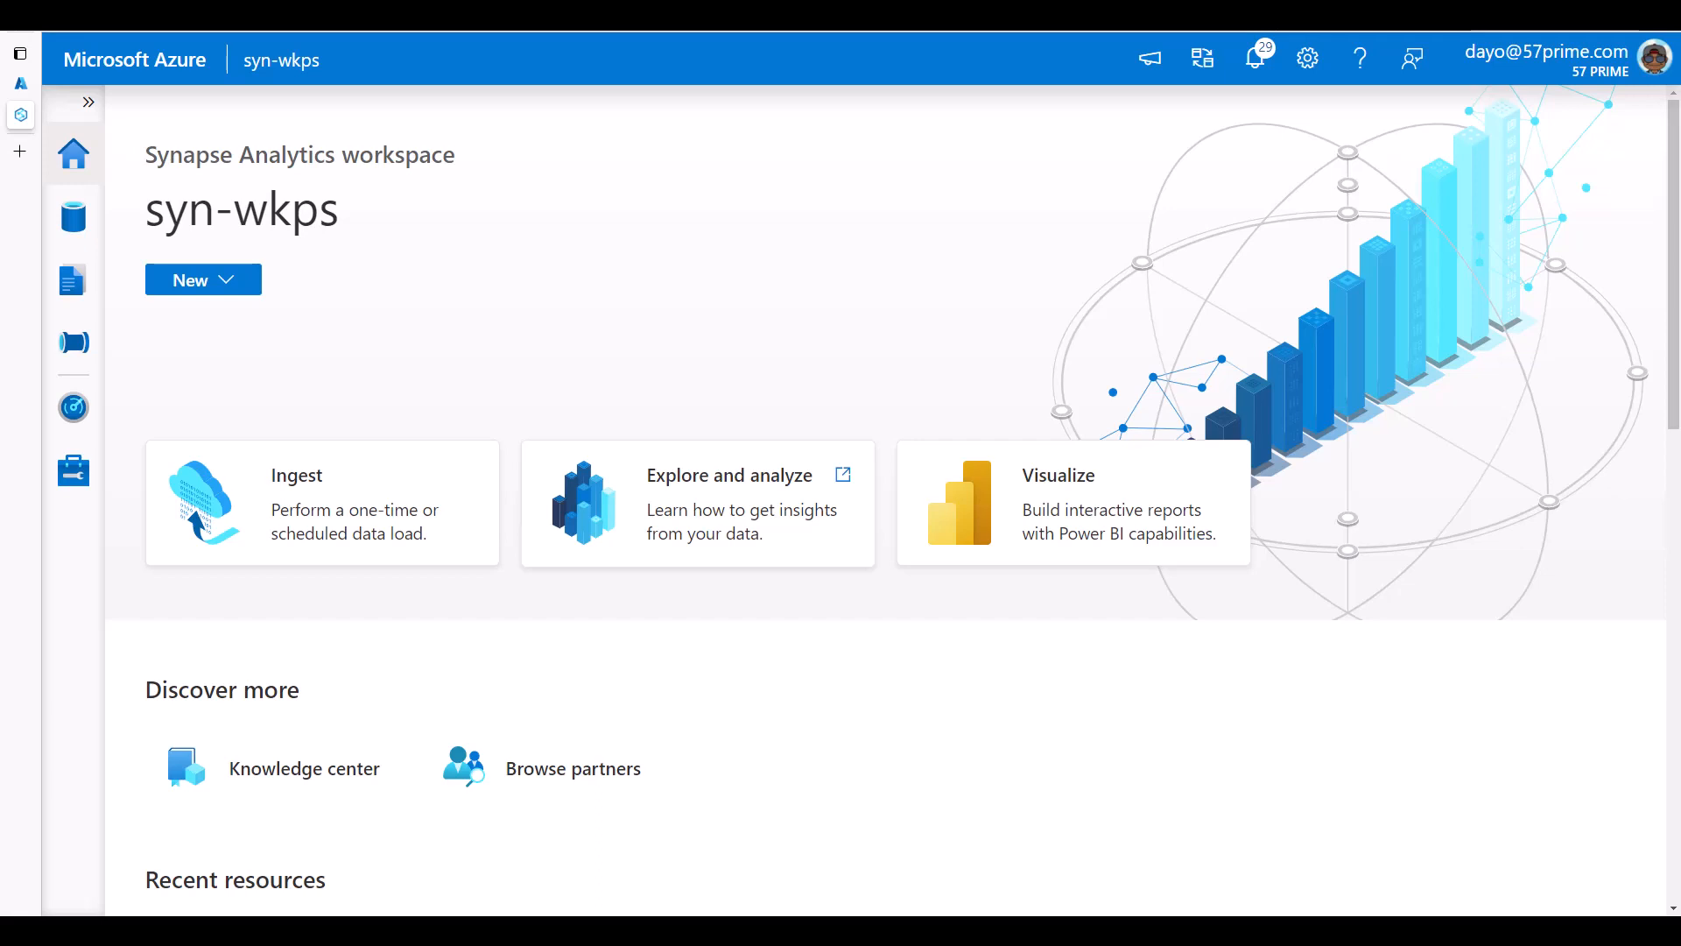
- Open the AdventureWorks folder in the linked primary storage container fs1
left_click(74, 153)
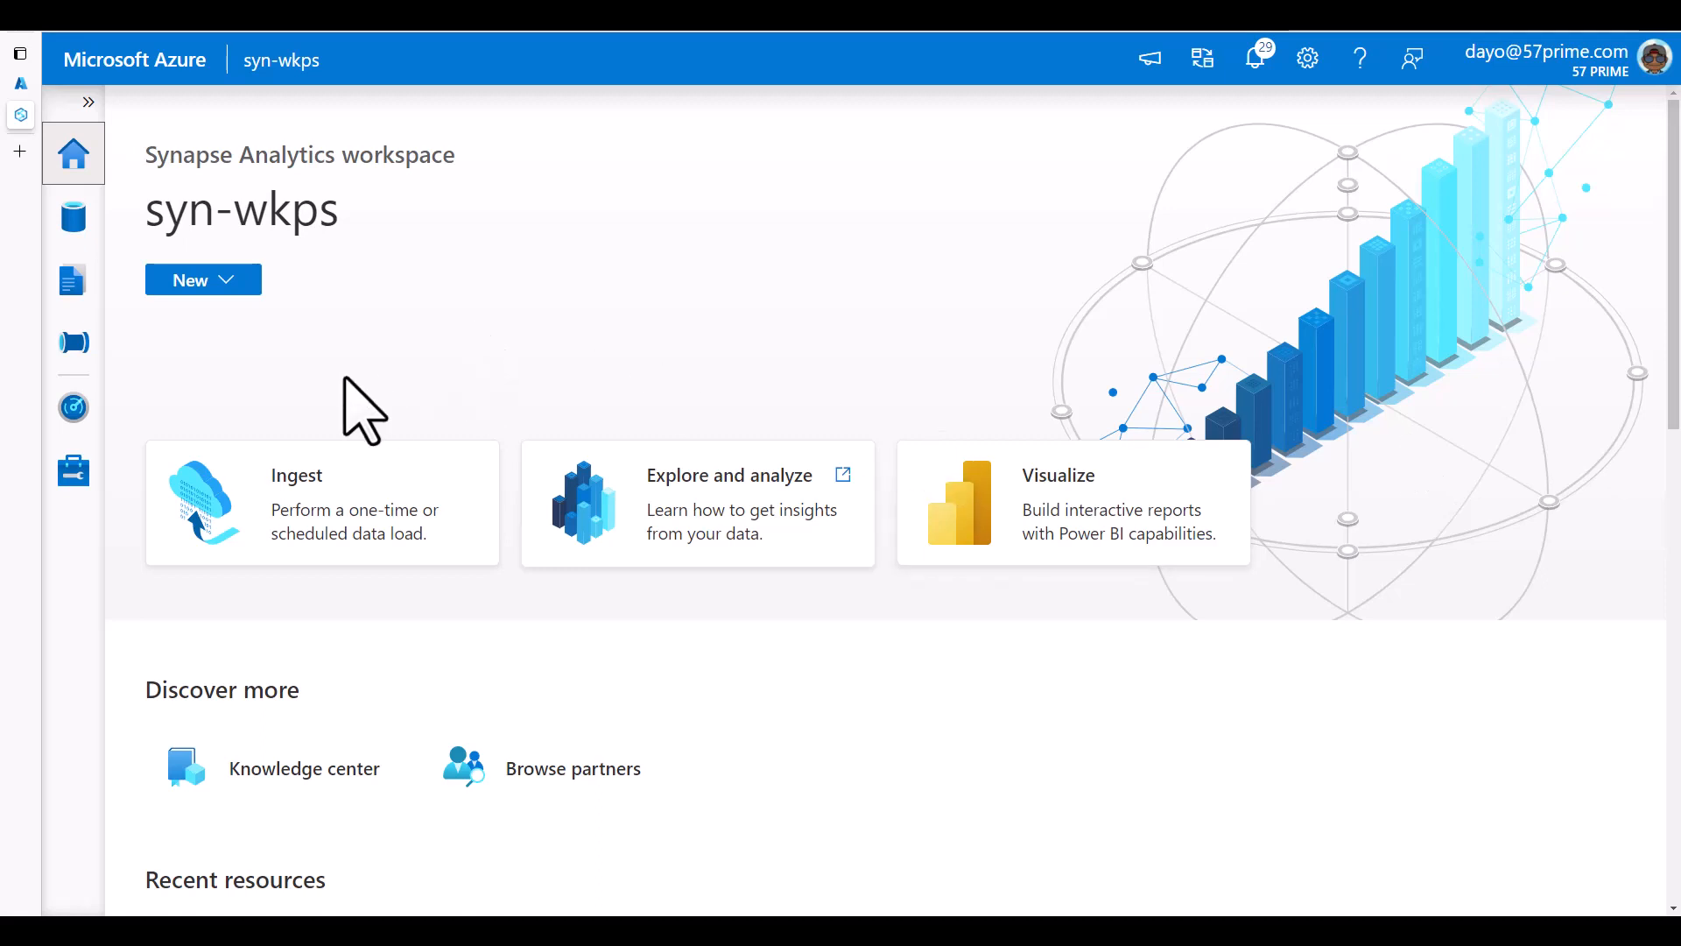
left_click(77, 227)
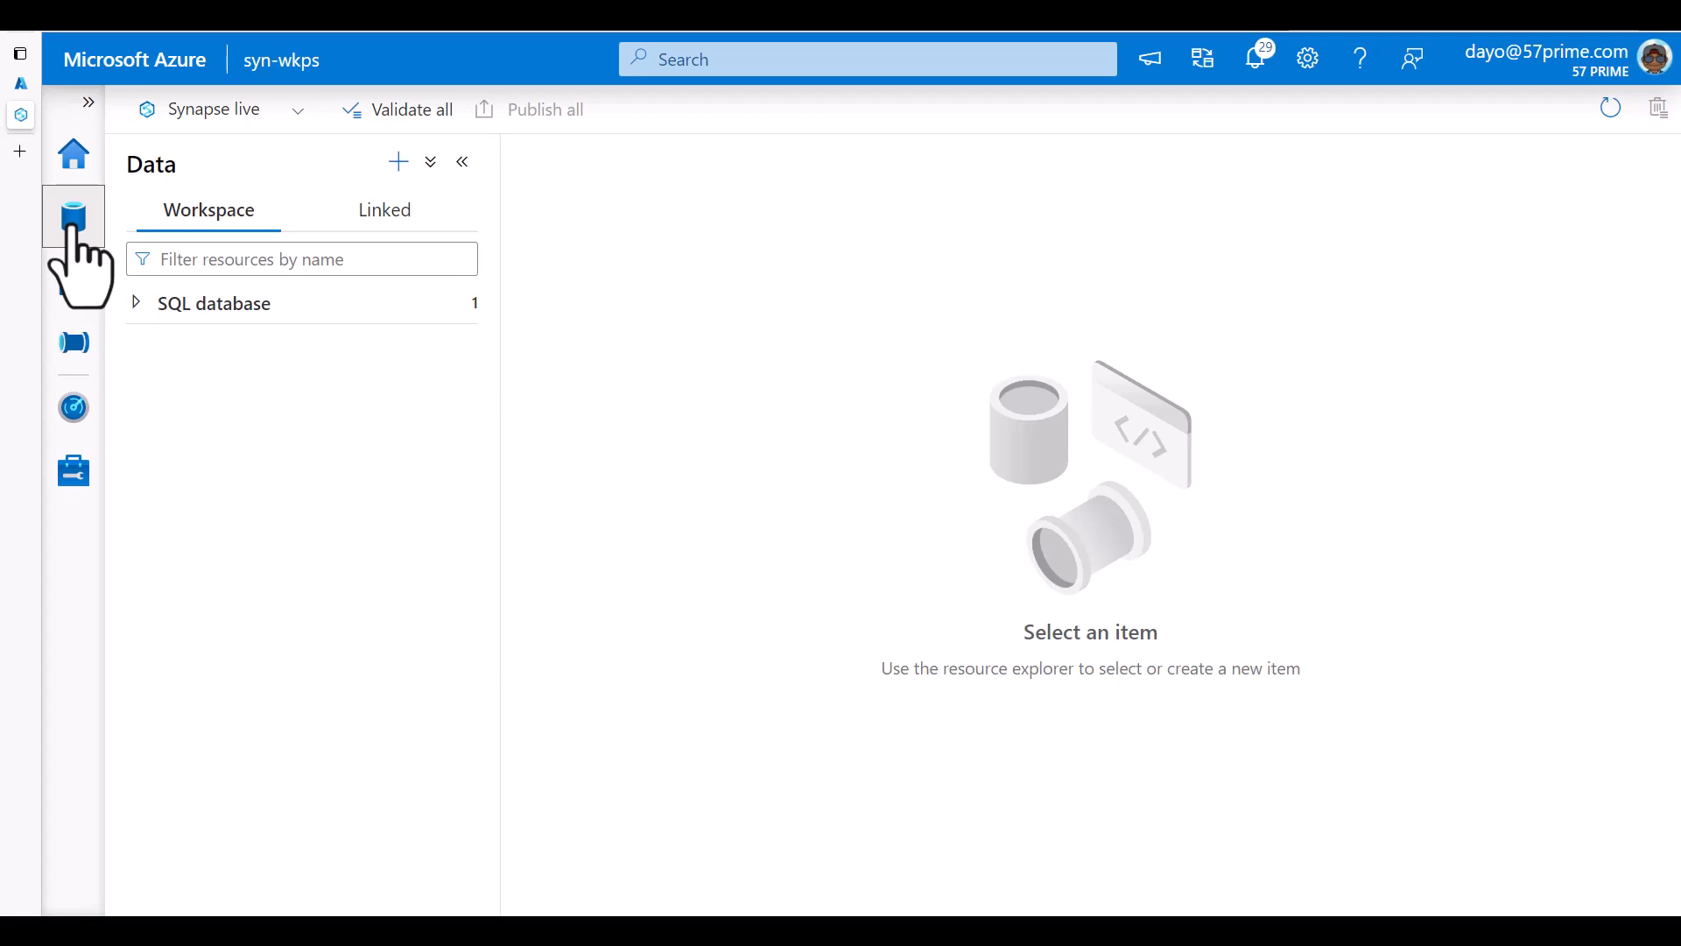
left_click(389, 231)
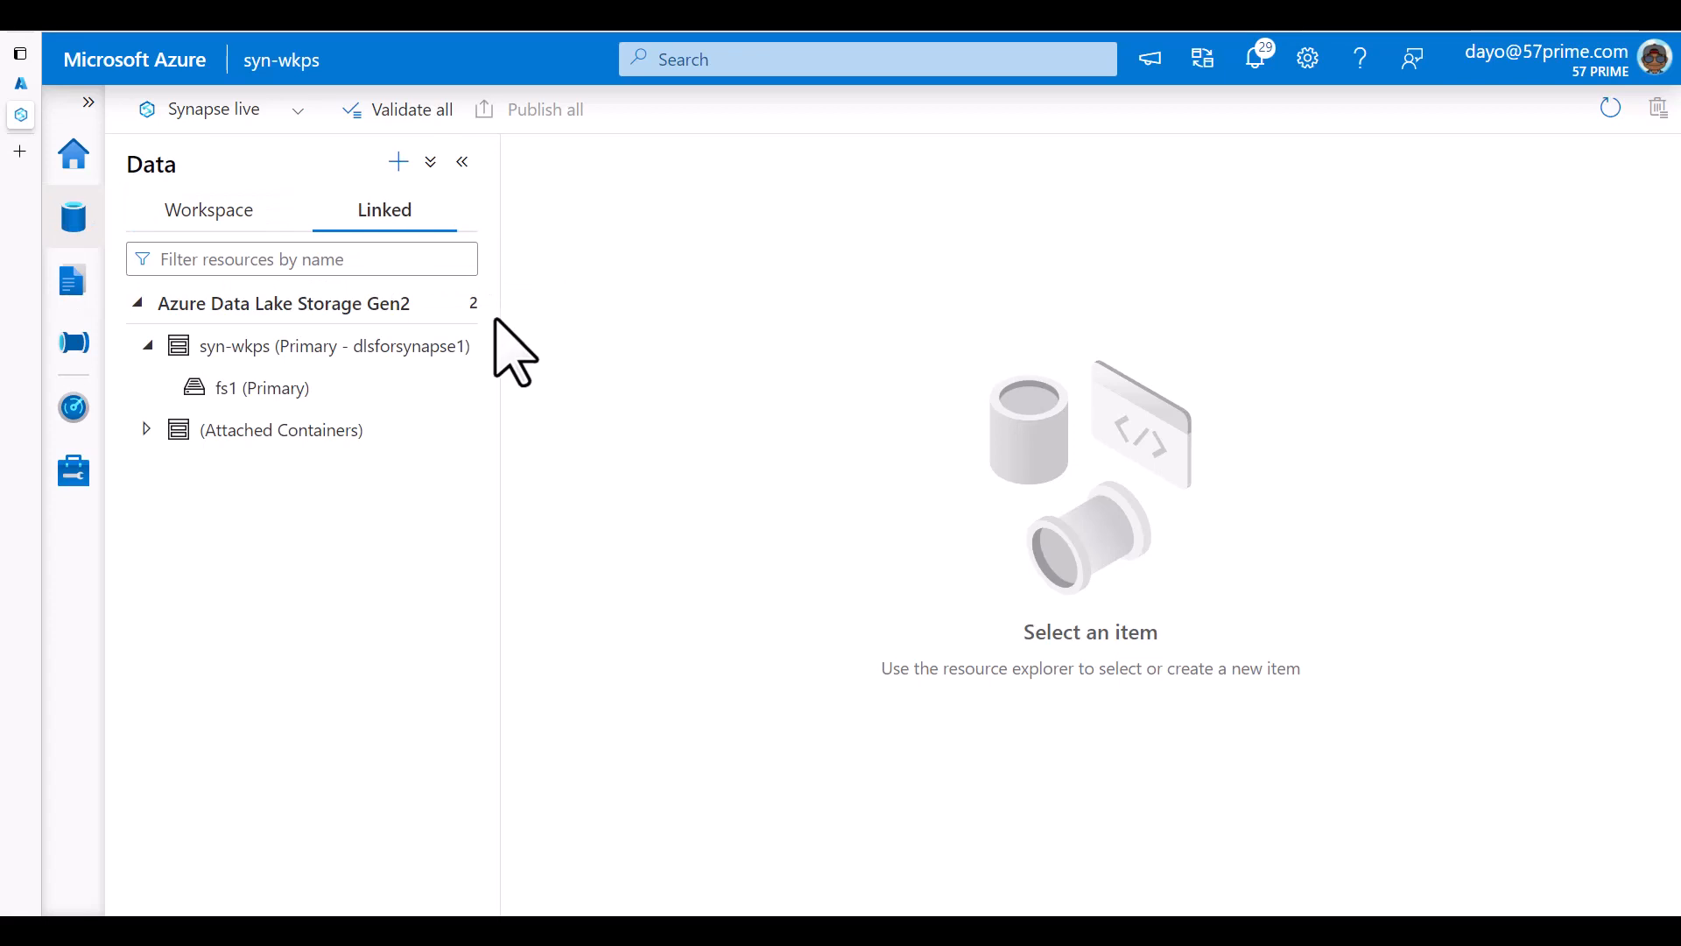
left_click(343, 389)
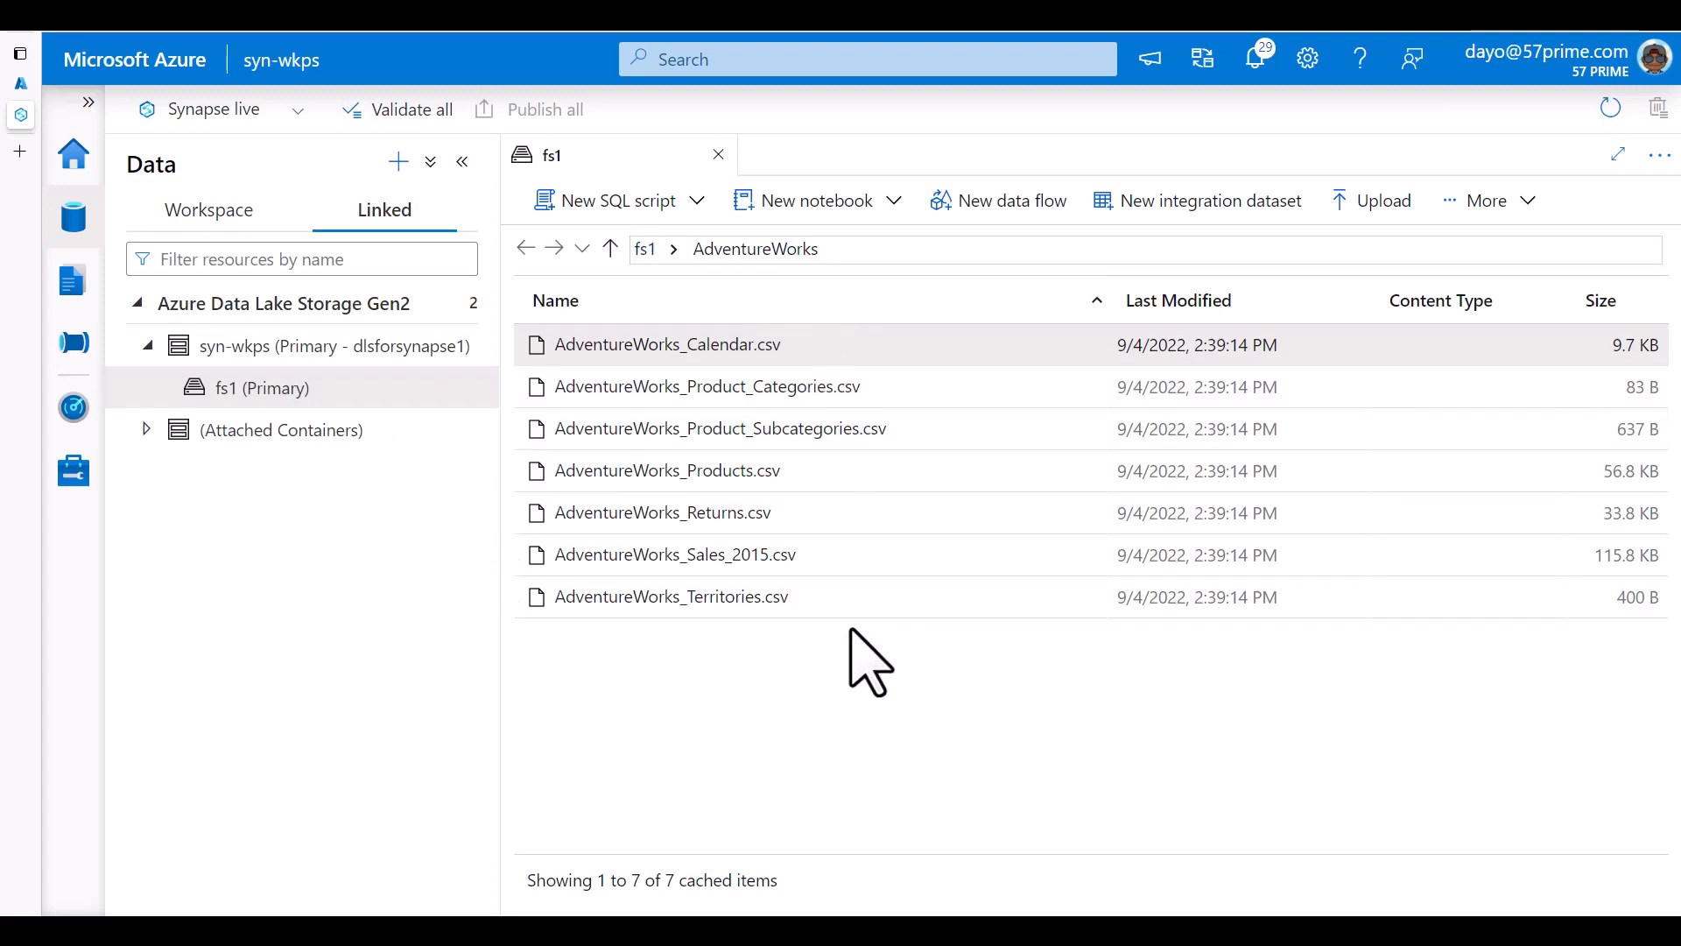
- Preview the contents of AdventureWorks_Products.csv, and close the preview
right_click(755, 486)
left_click(779, 504)
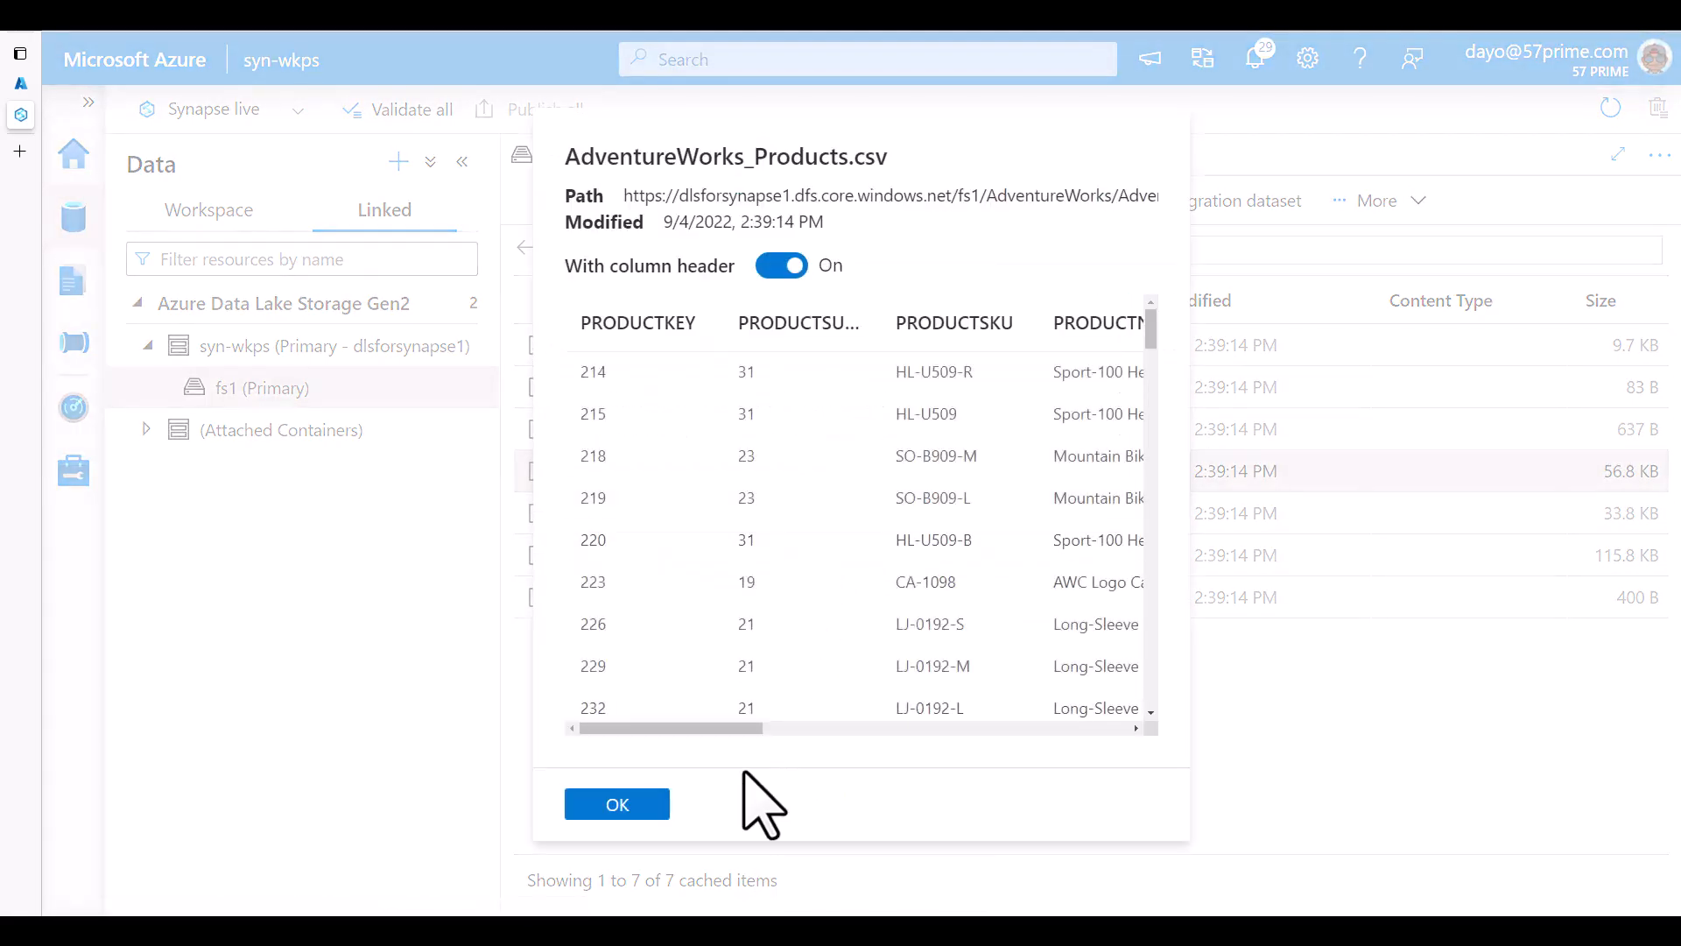
left_click(620, 805)
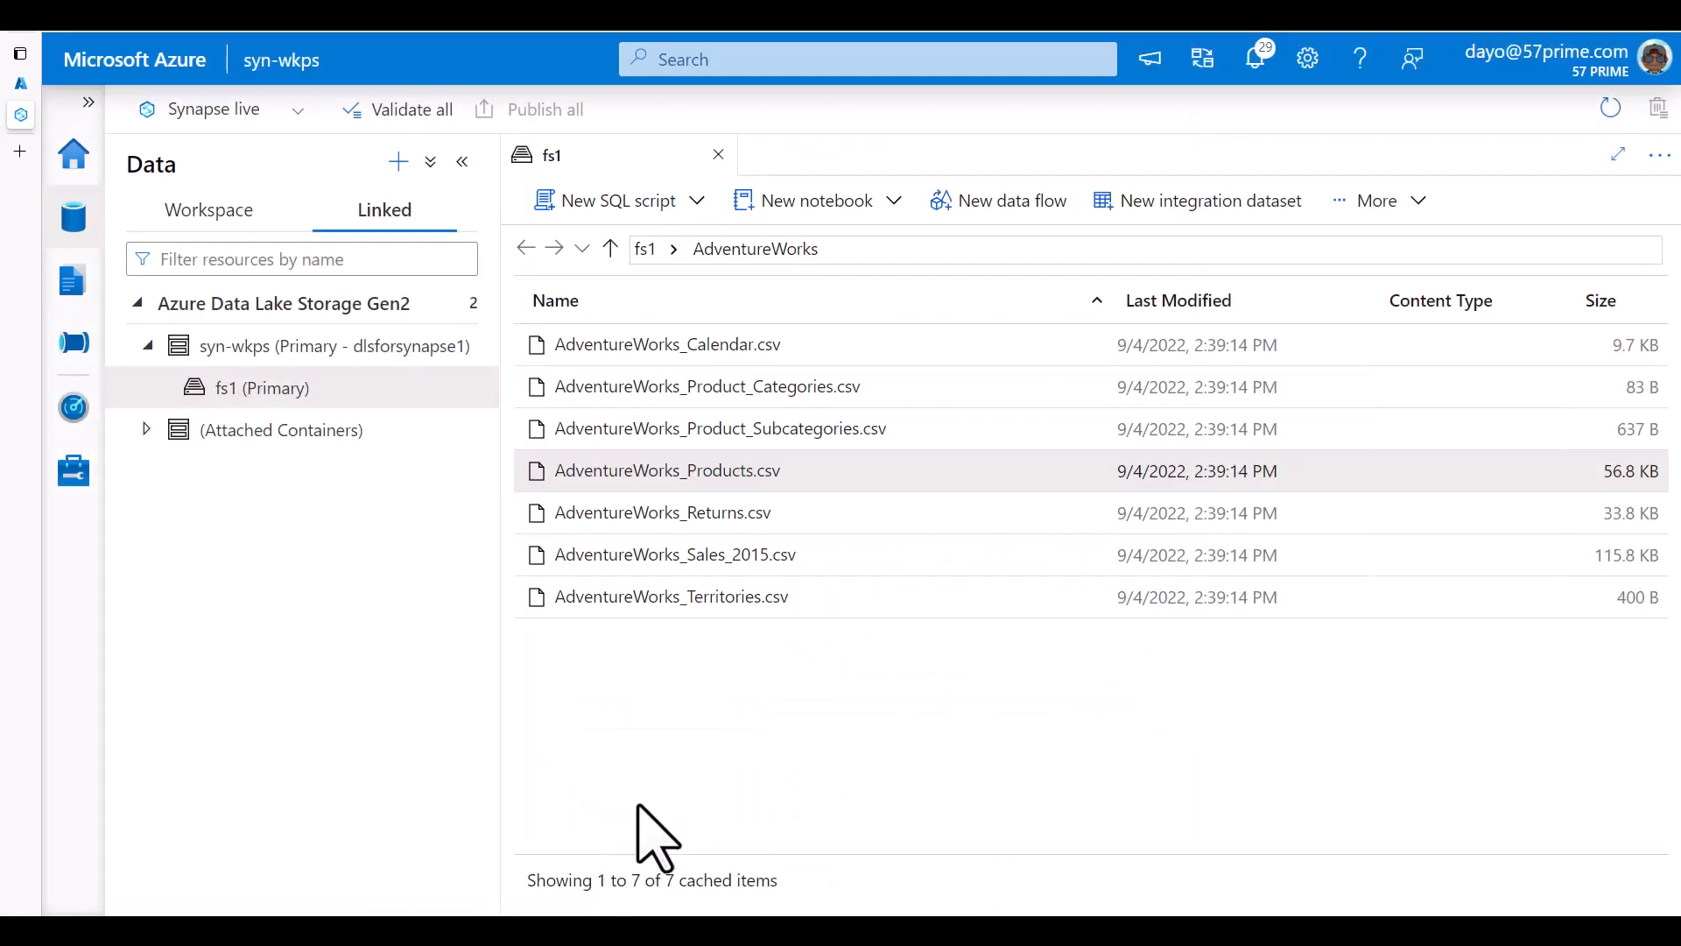
- Create an integration dataset named Product from AdventureWorks_Products.csv, using the DelimitedText format and no schema import
right_click(747, 482)
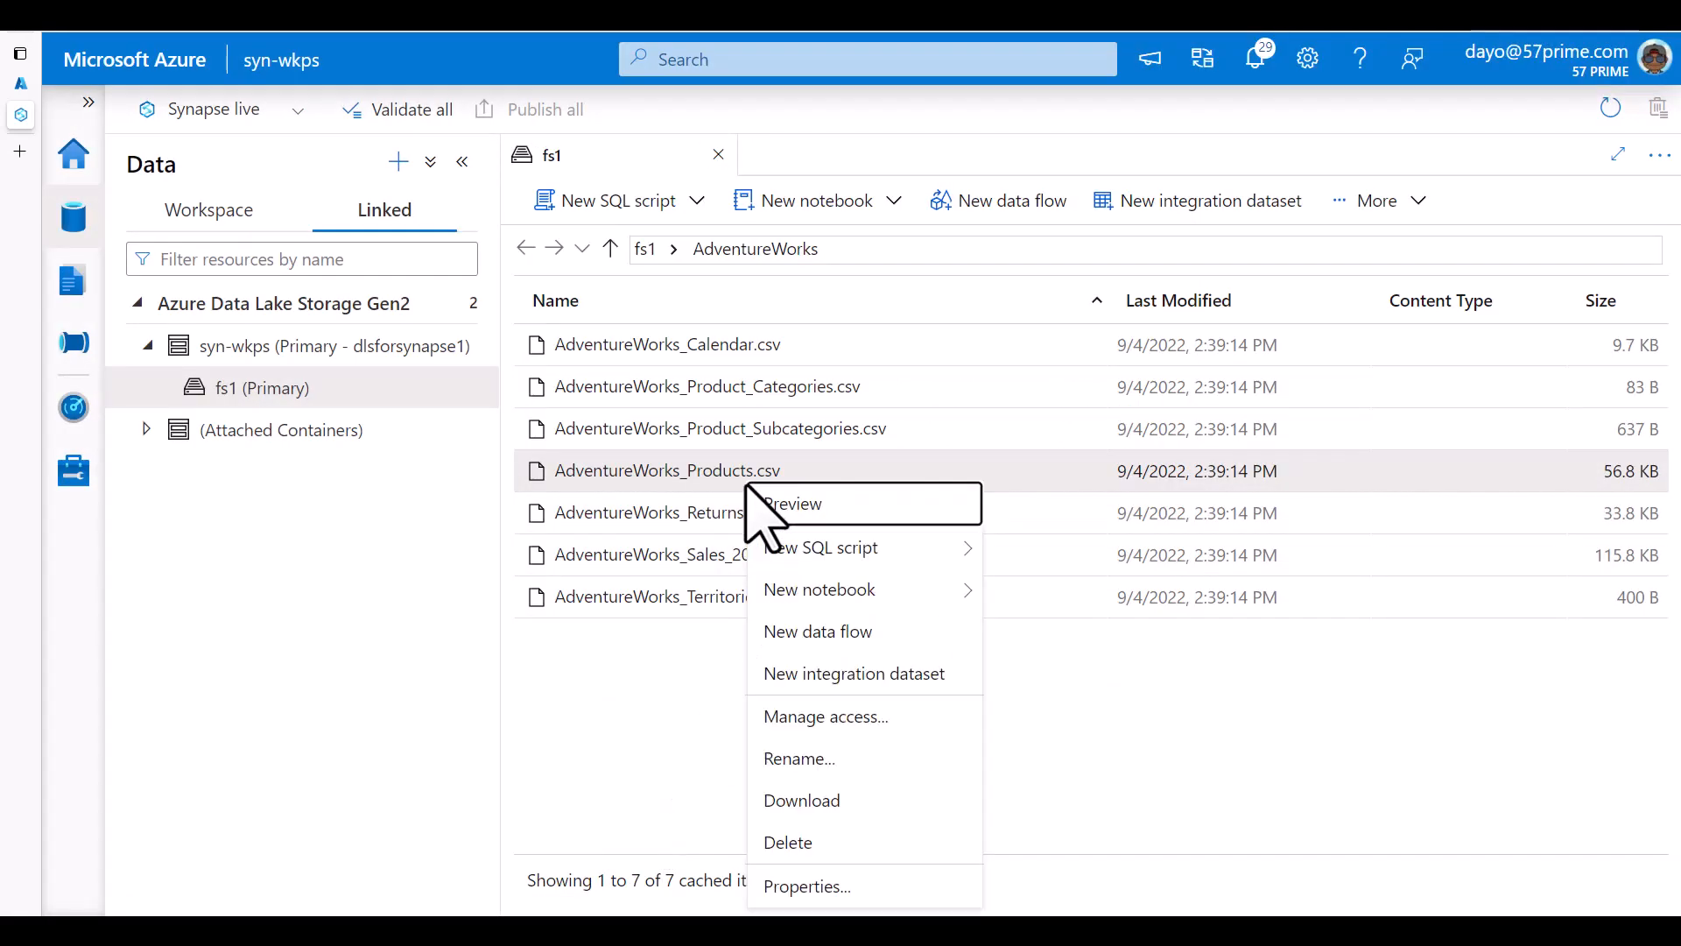
left_click(798, 676)
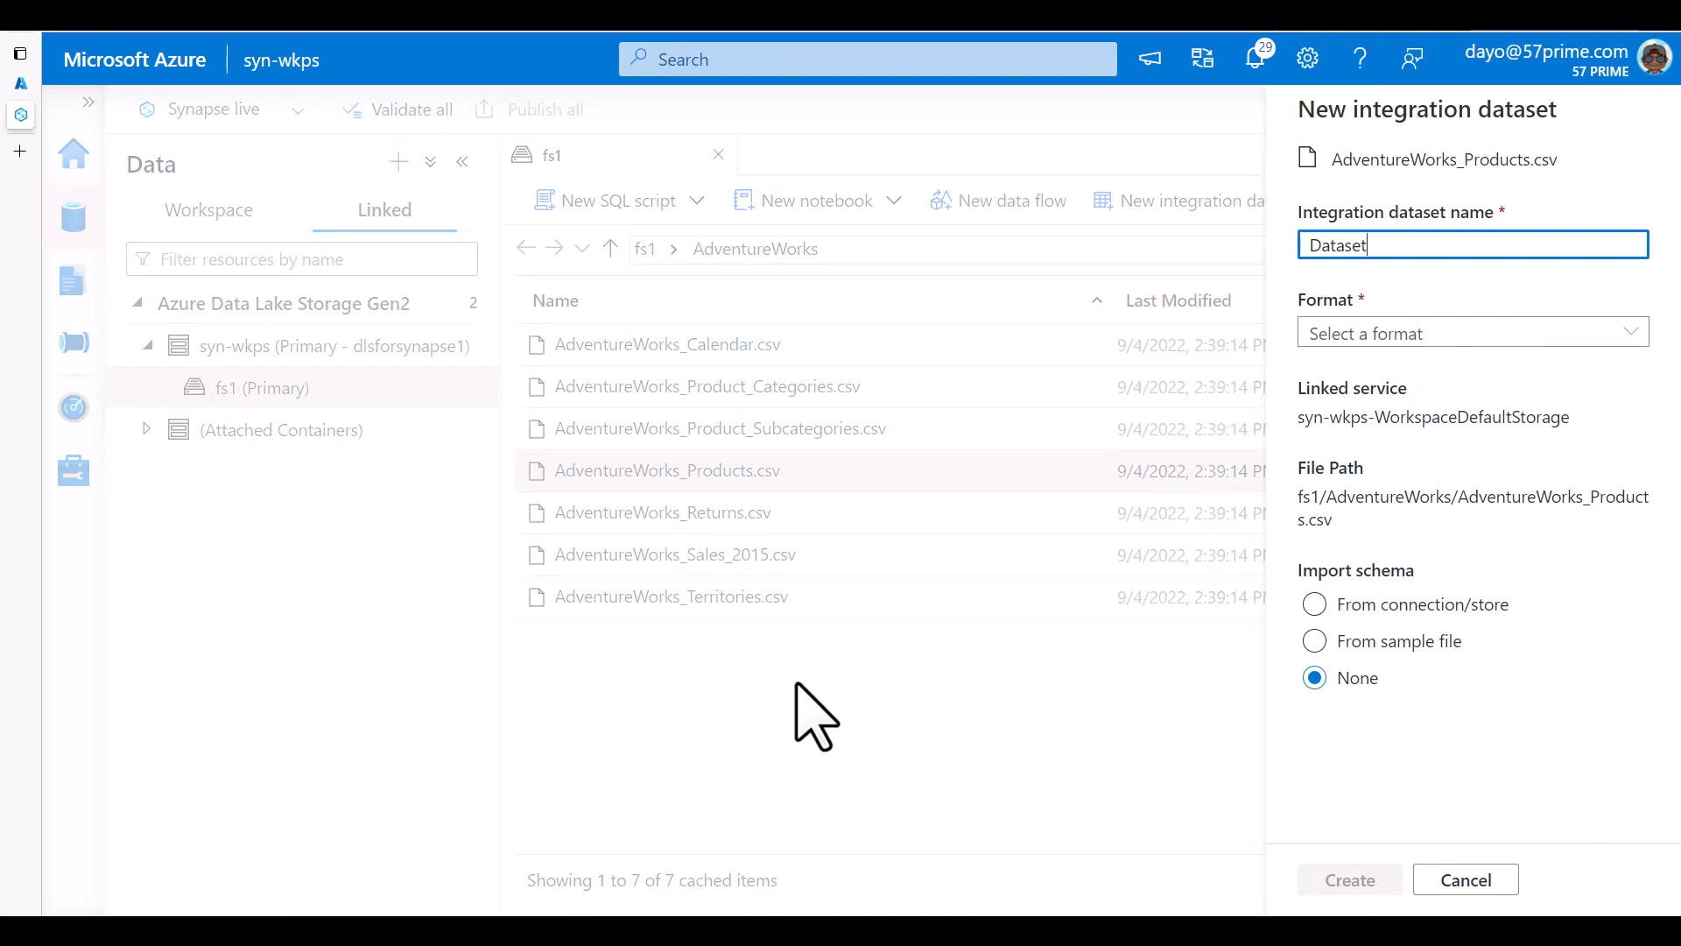
key("ctrl+a")
type("Product")
left_click(1436, 338)
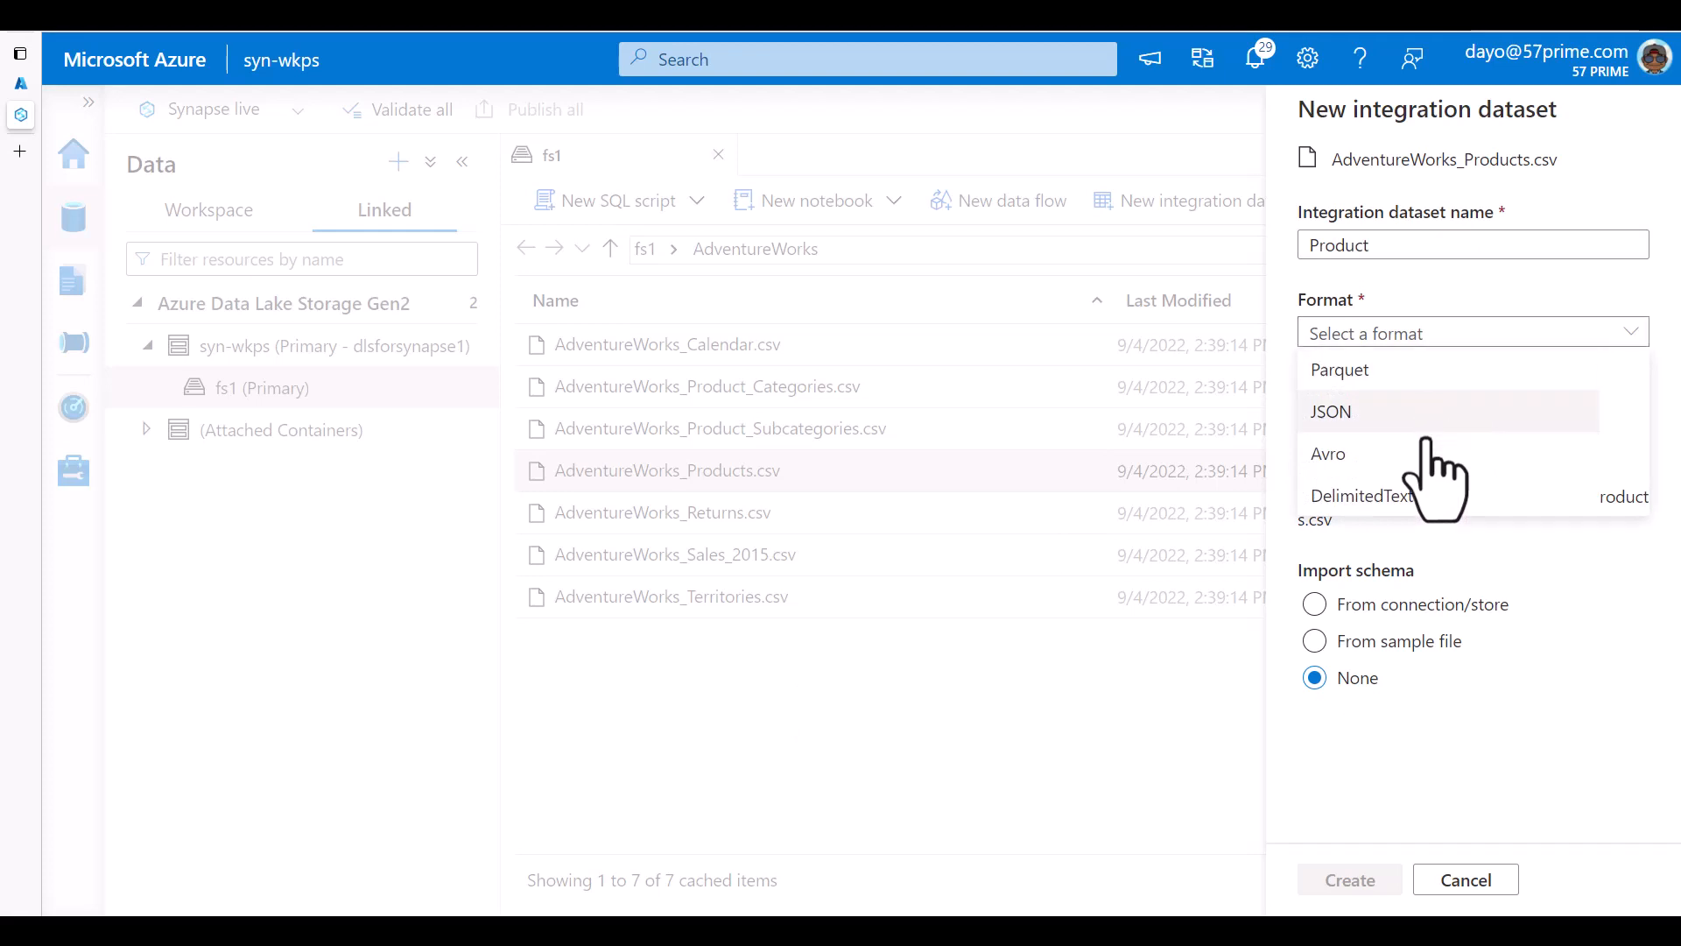
left_click(1425, 501)
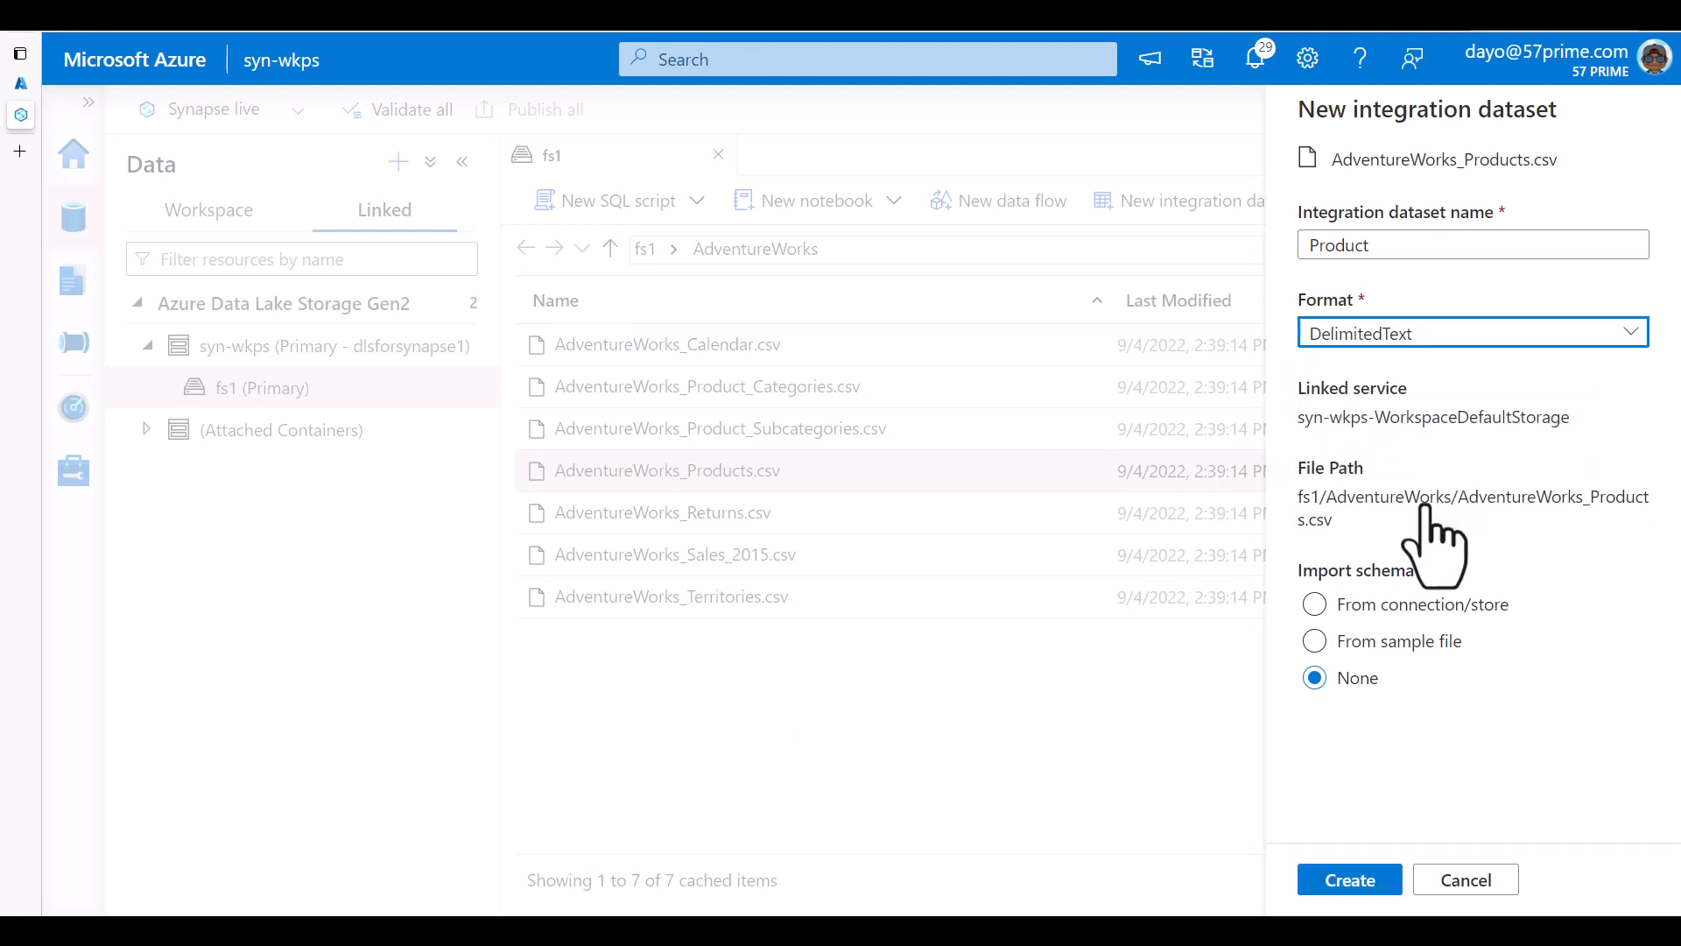
left_click(1357, 886)
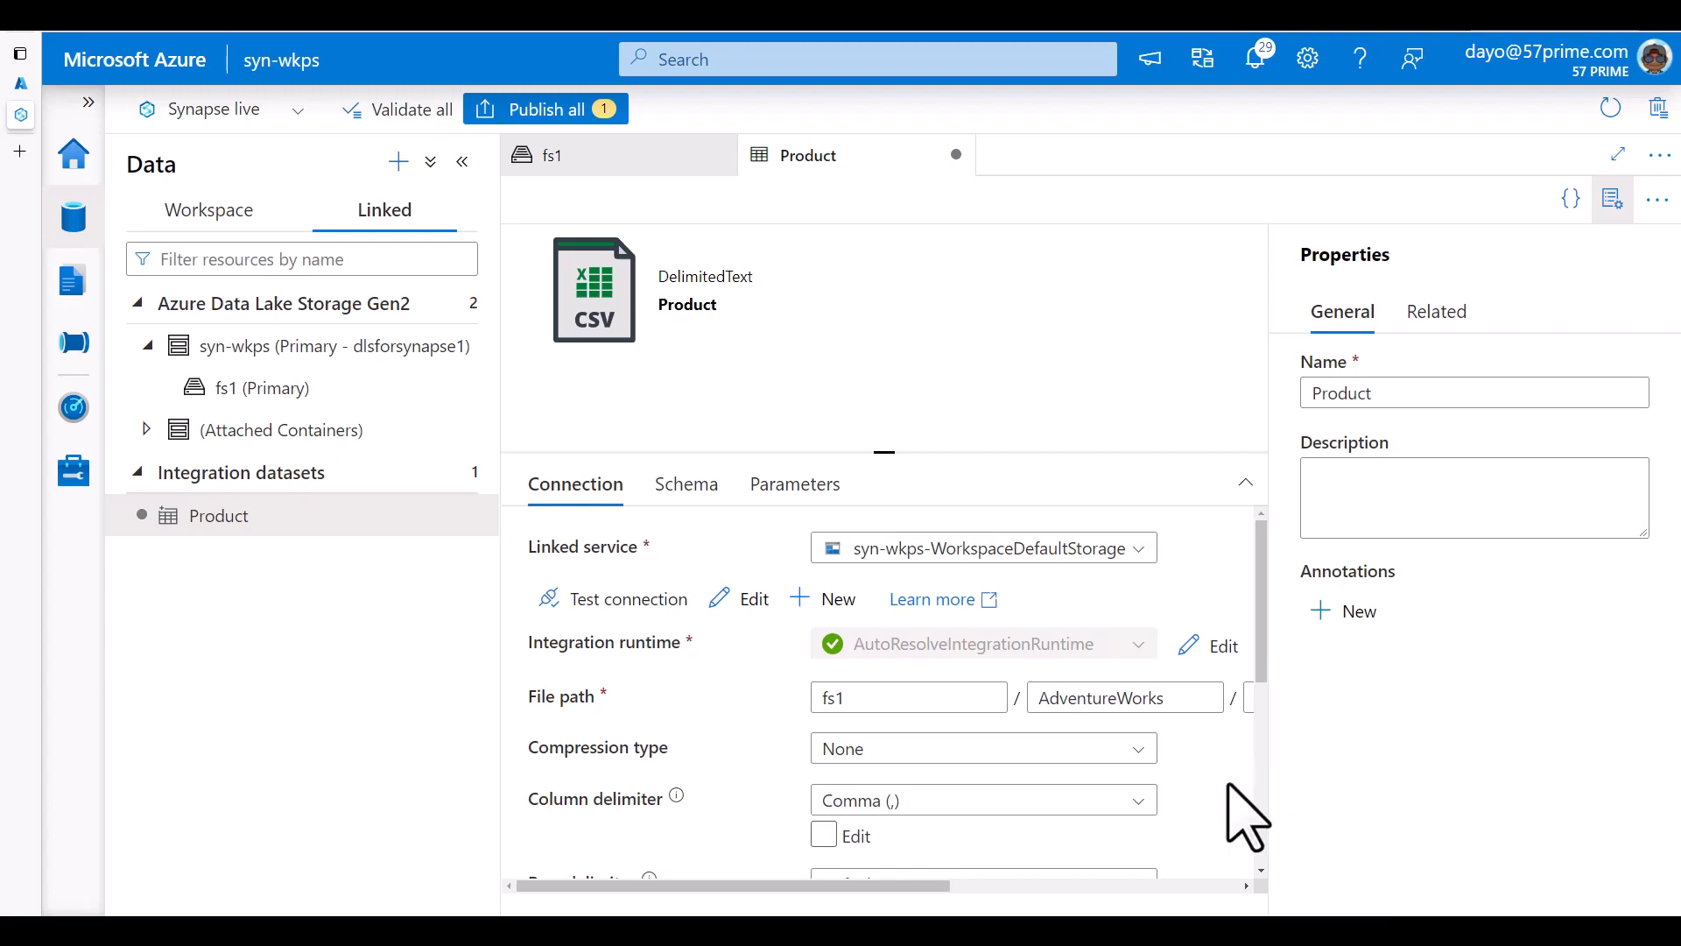
- Preview the Product dataset's data to check its column headers
scroll(1238, 818, "right", 5)
left_click(1193, 701)
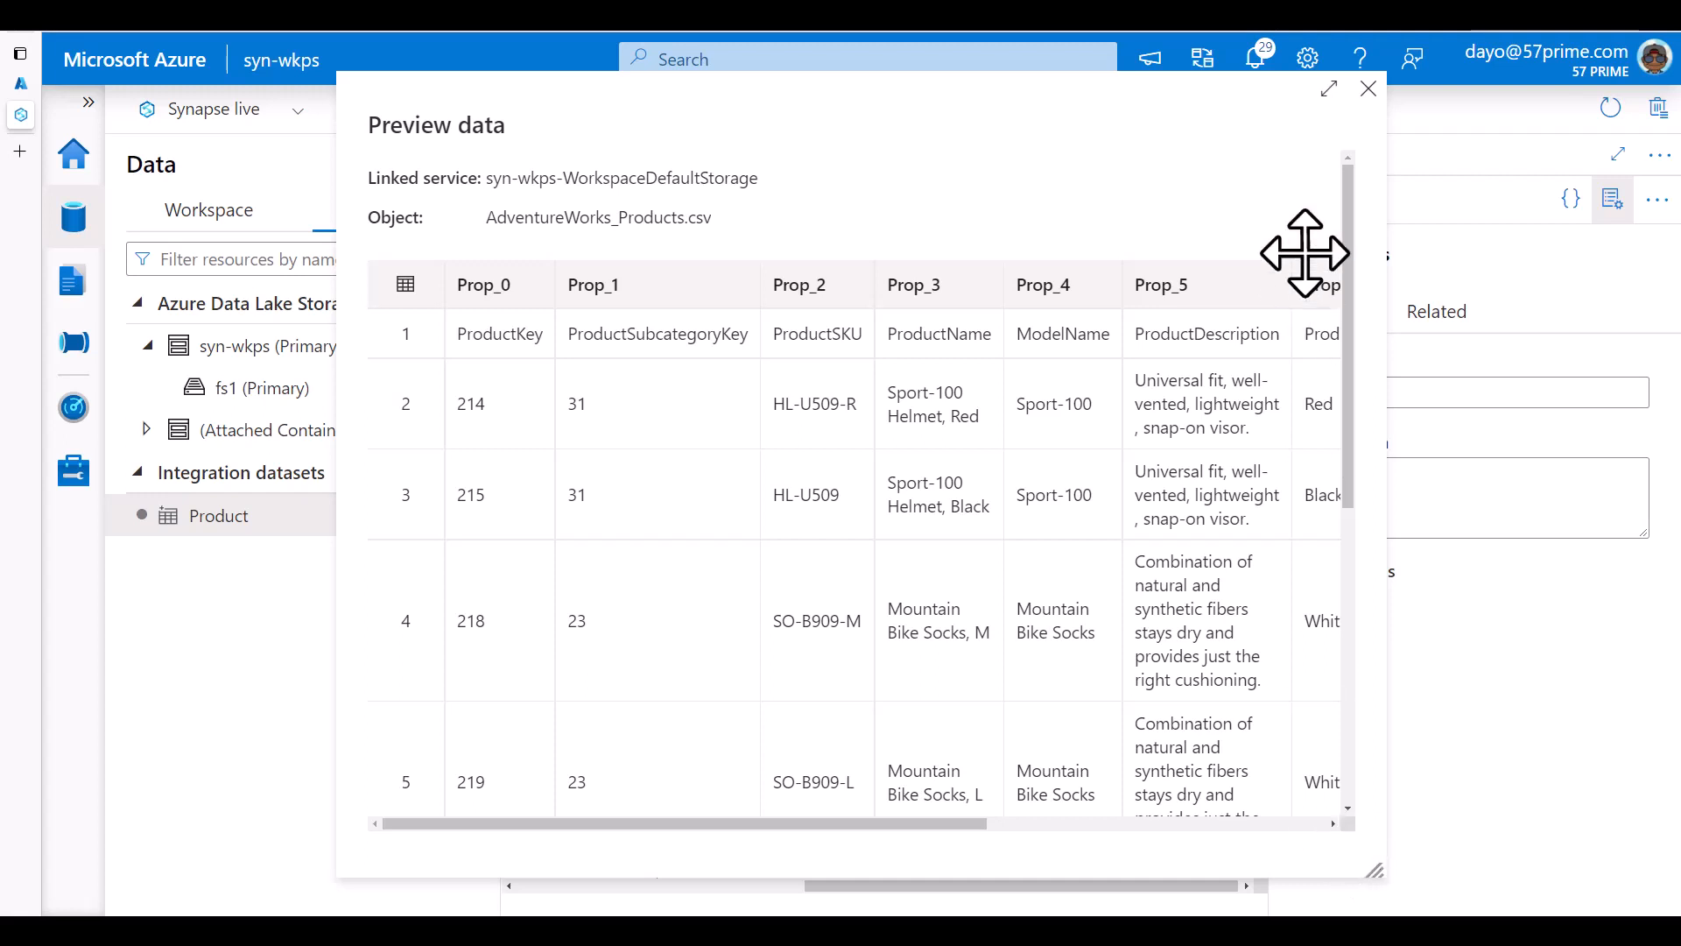
left_click(1367, 89)
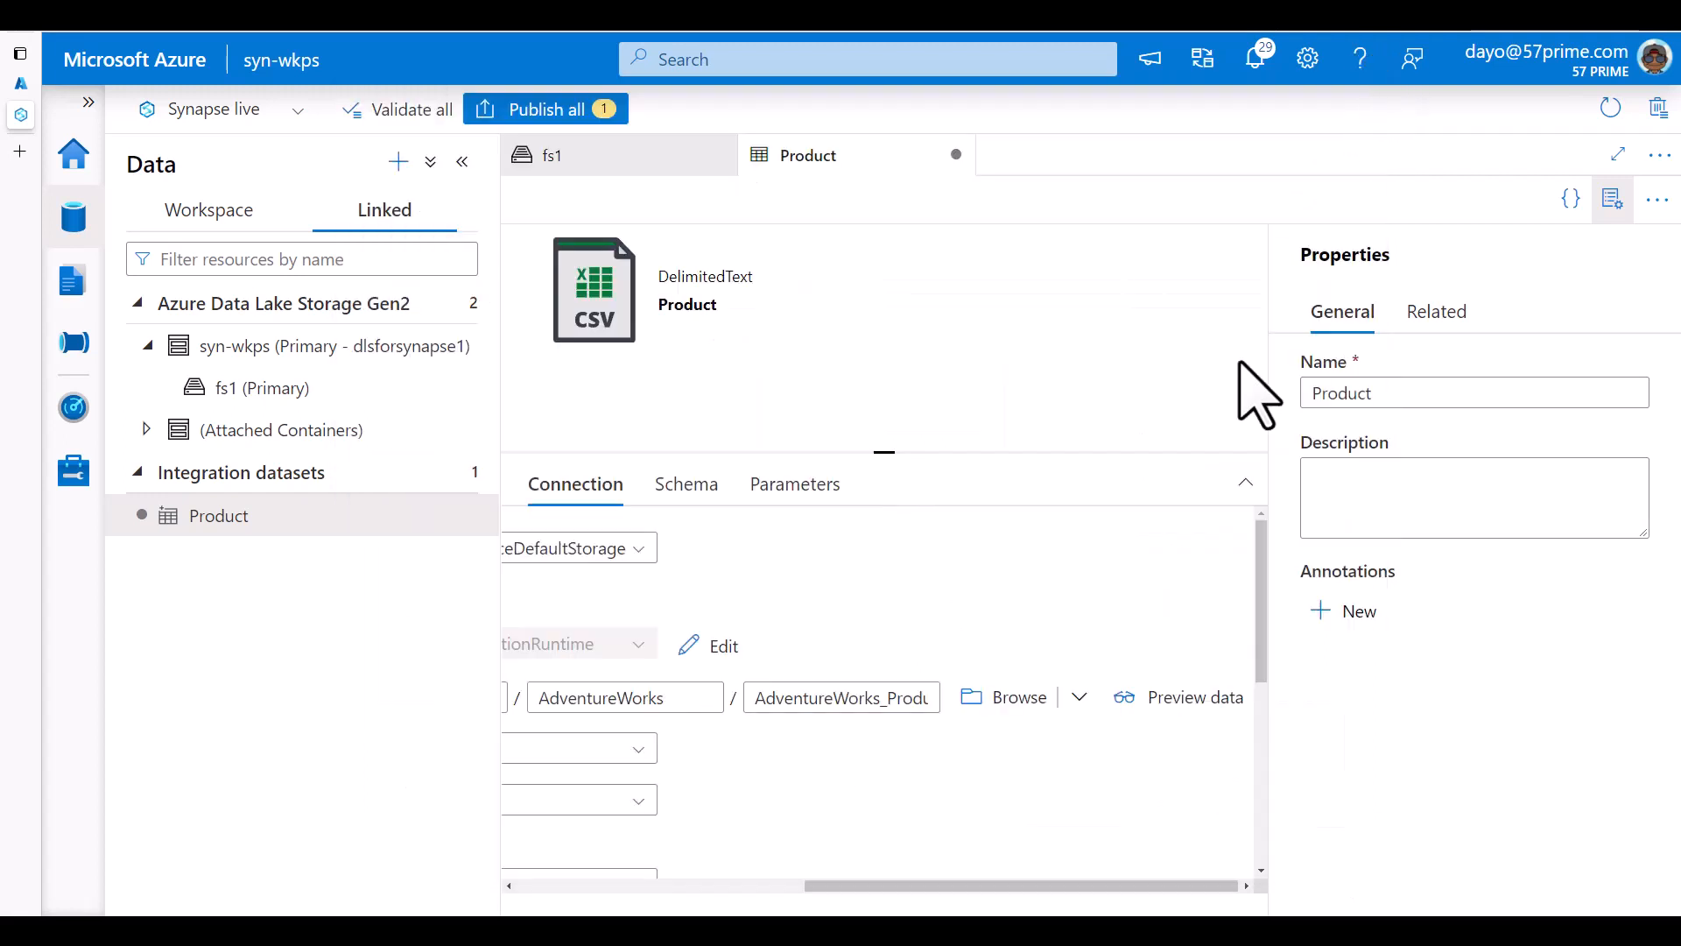
- Enable the first row as header for the Product dataset
scroll(1011, 814, "down", 4)
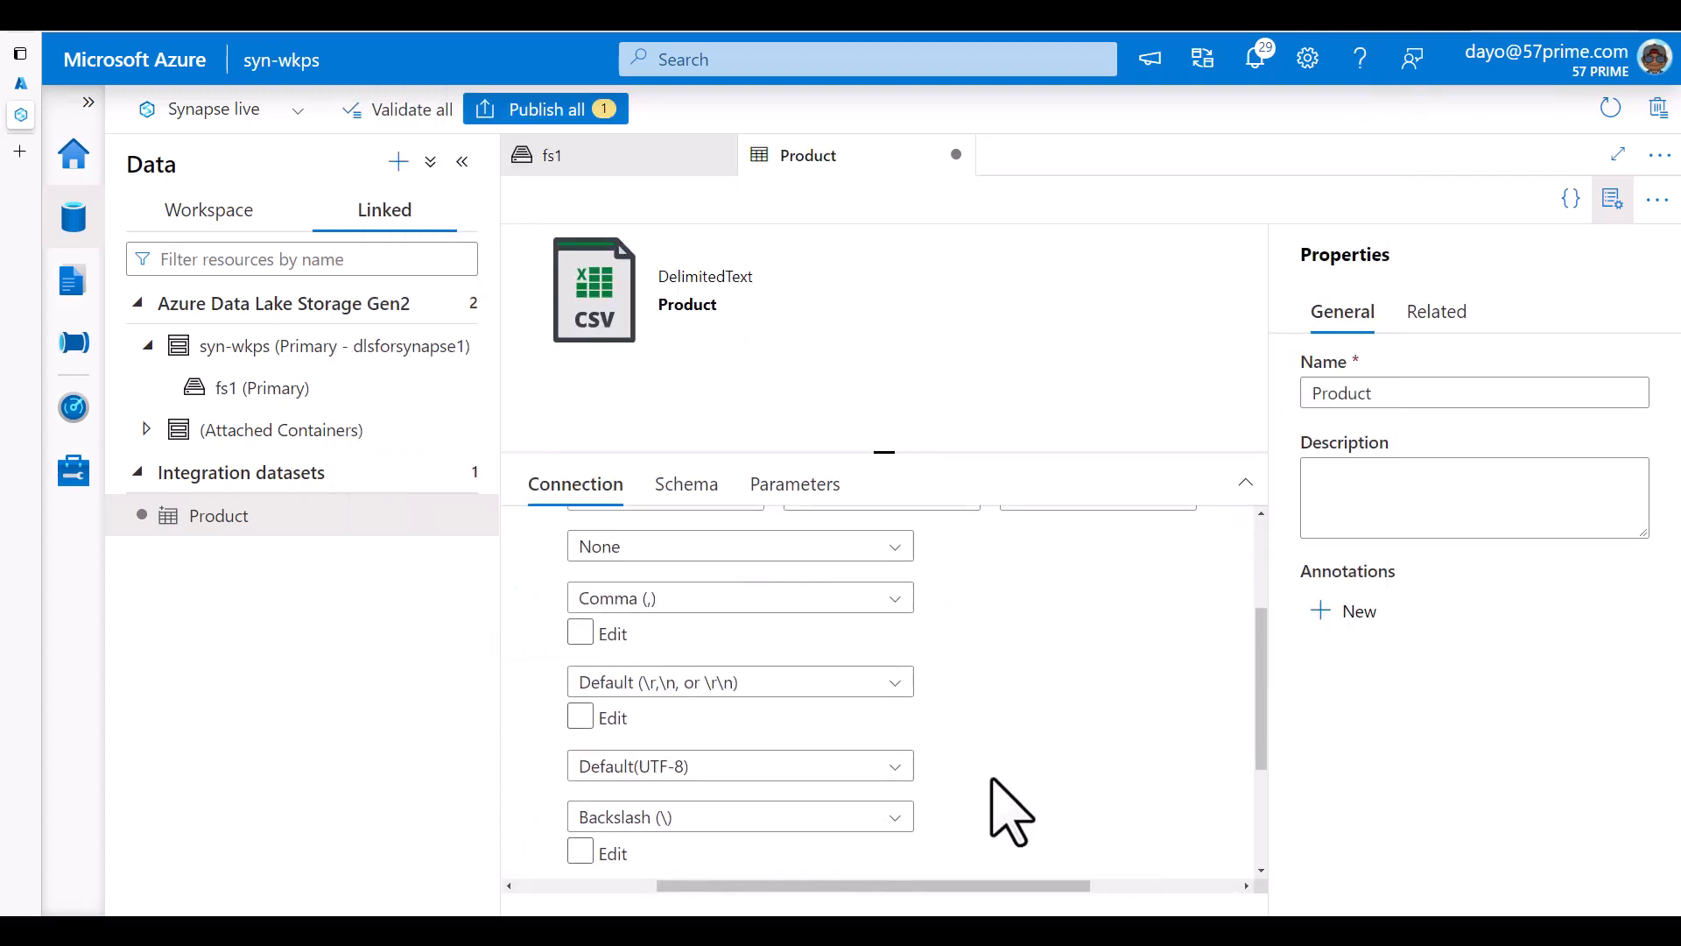
scroll(992, 779, "down", 1)
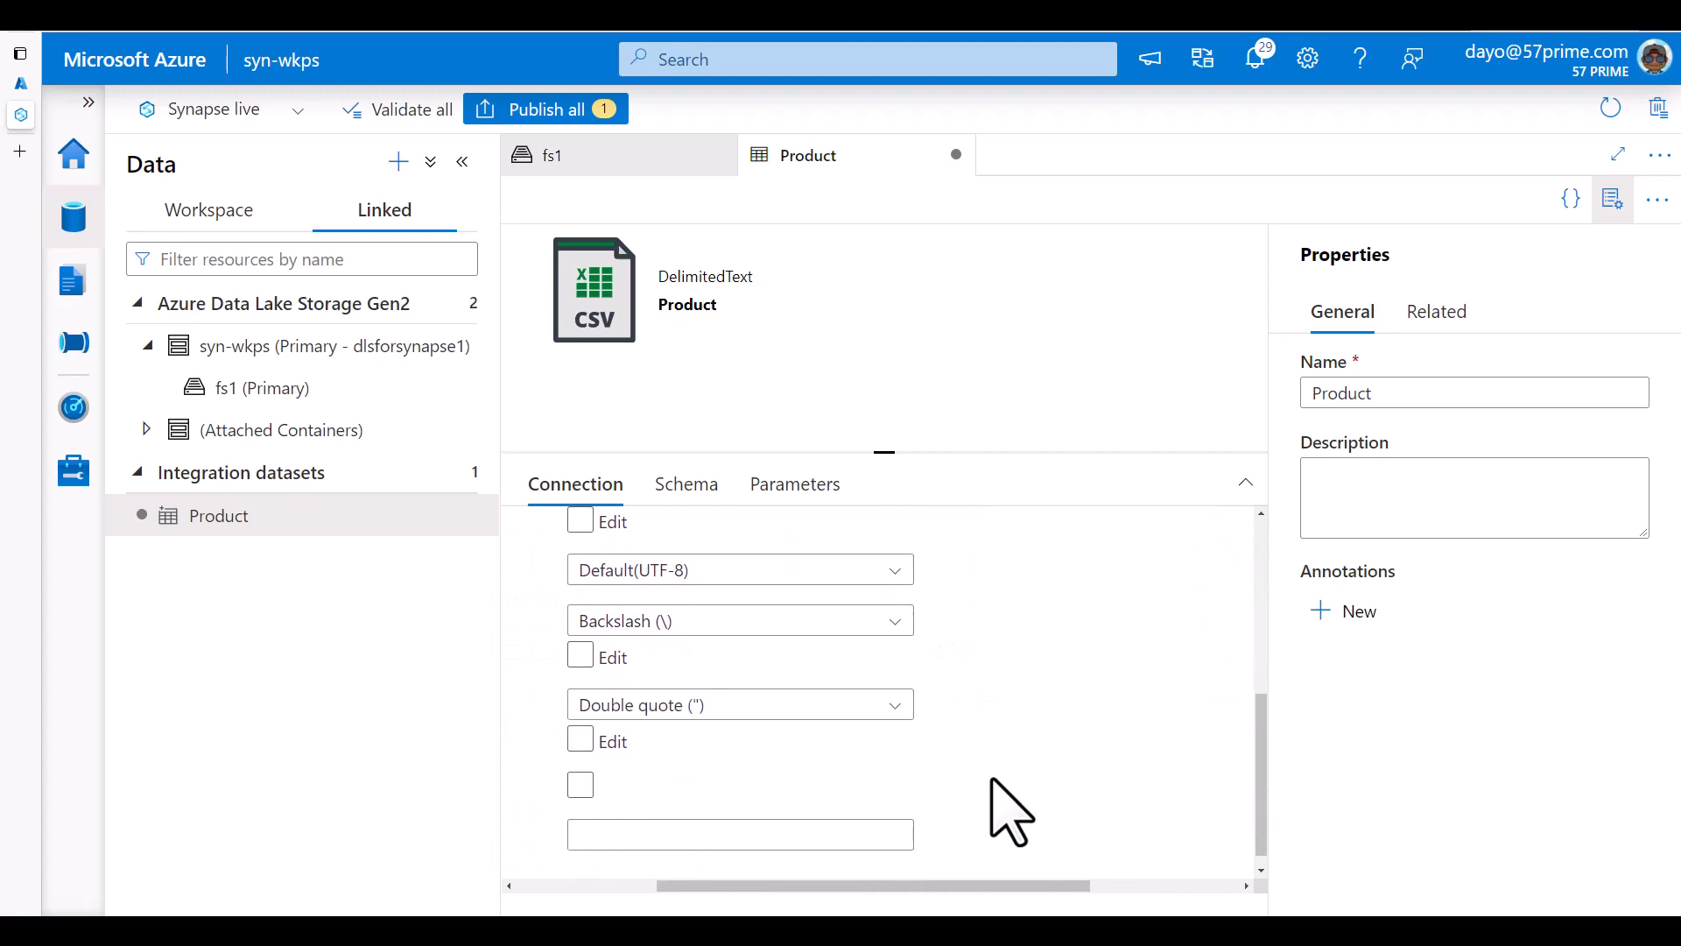
scroll(992, 779, "left", 3)
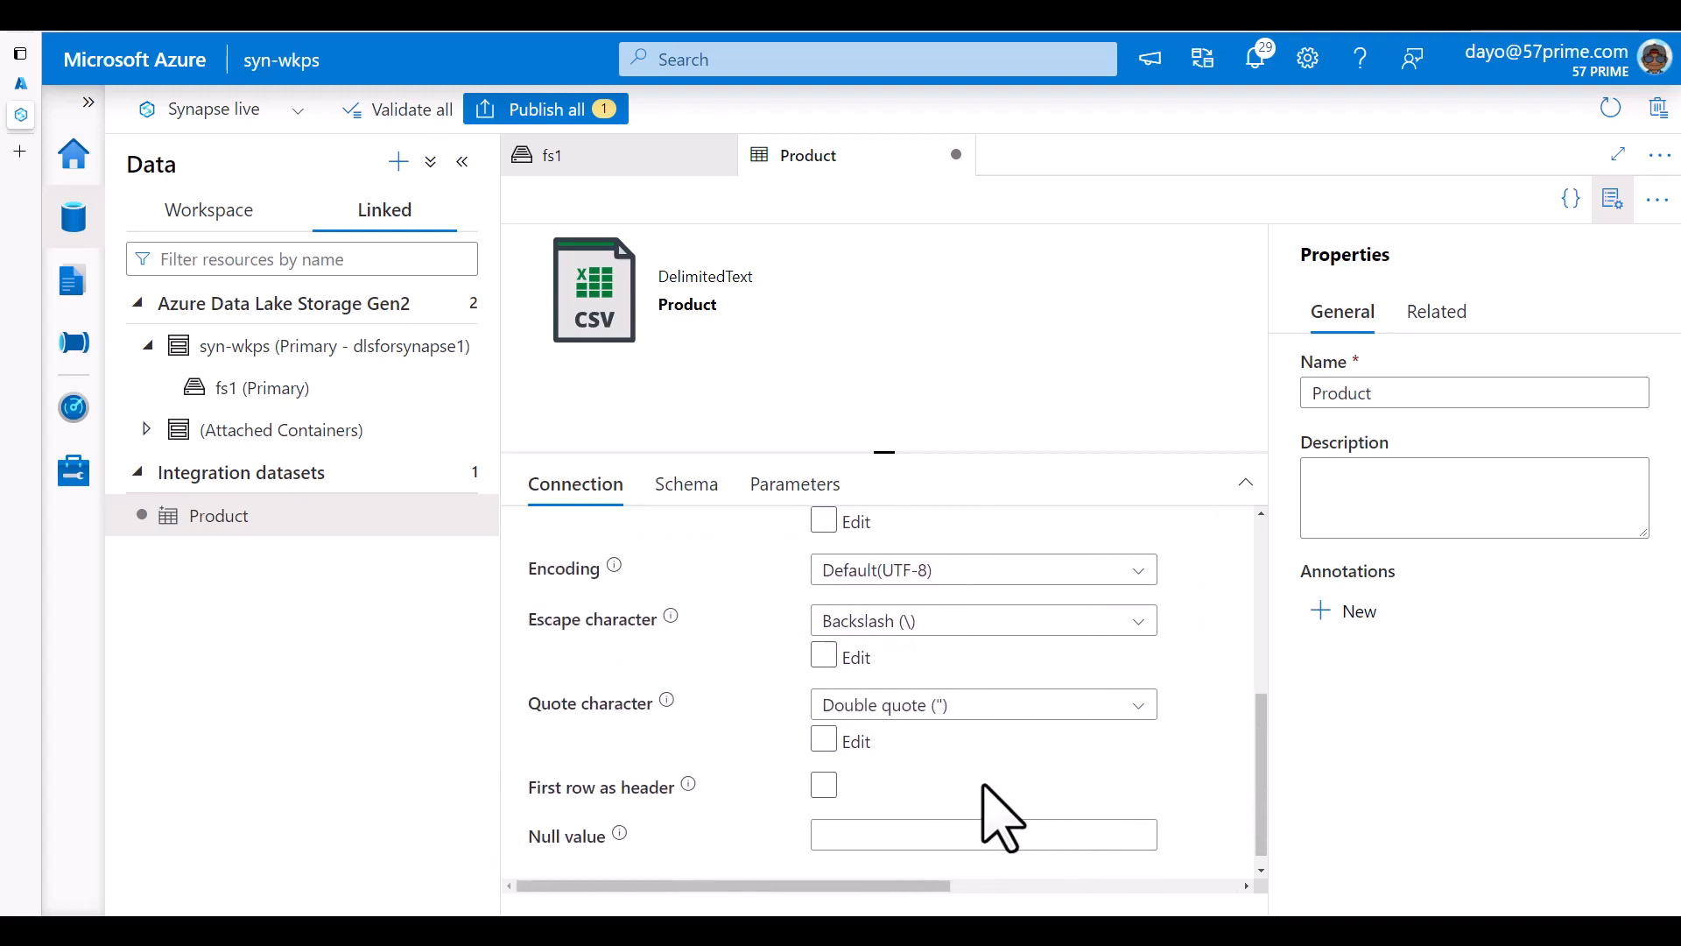
left_click(823, 785)
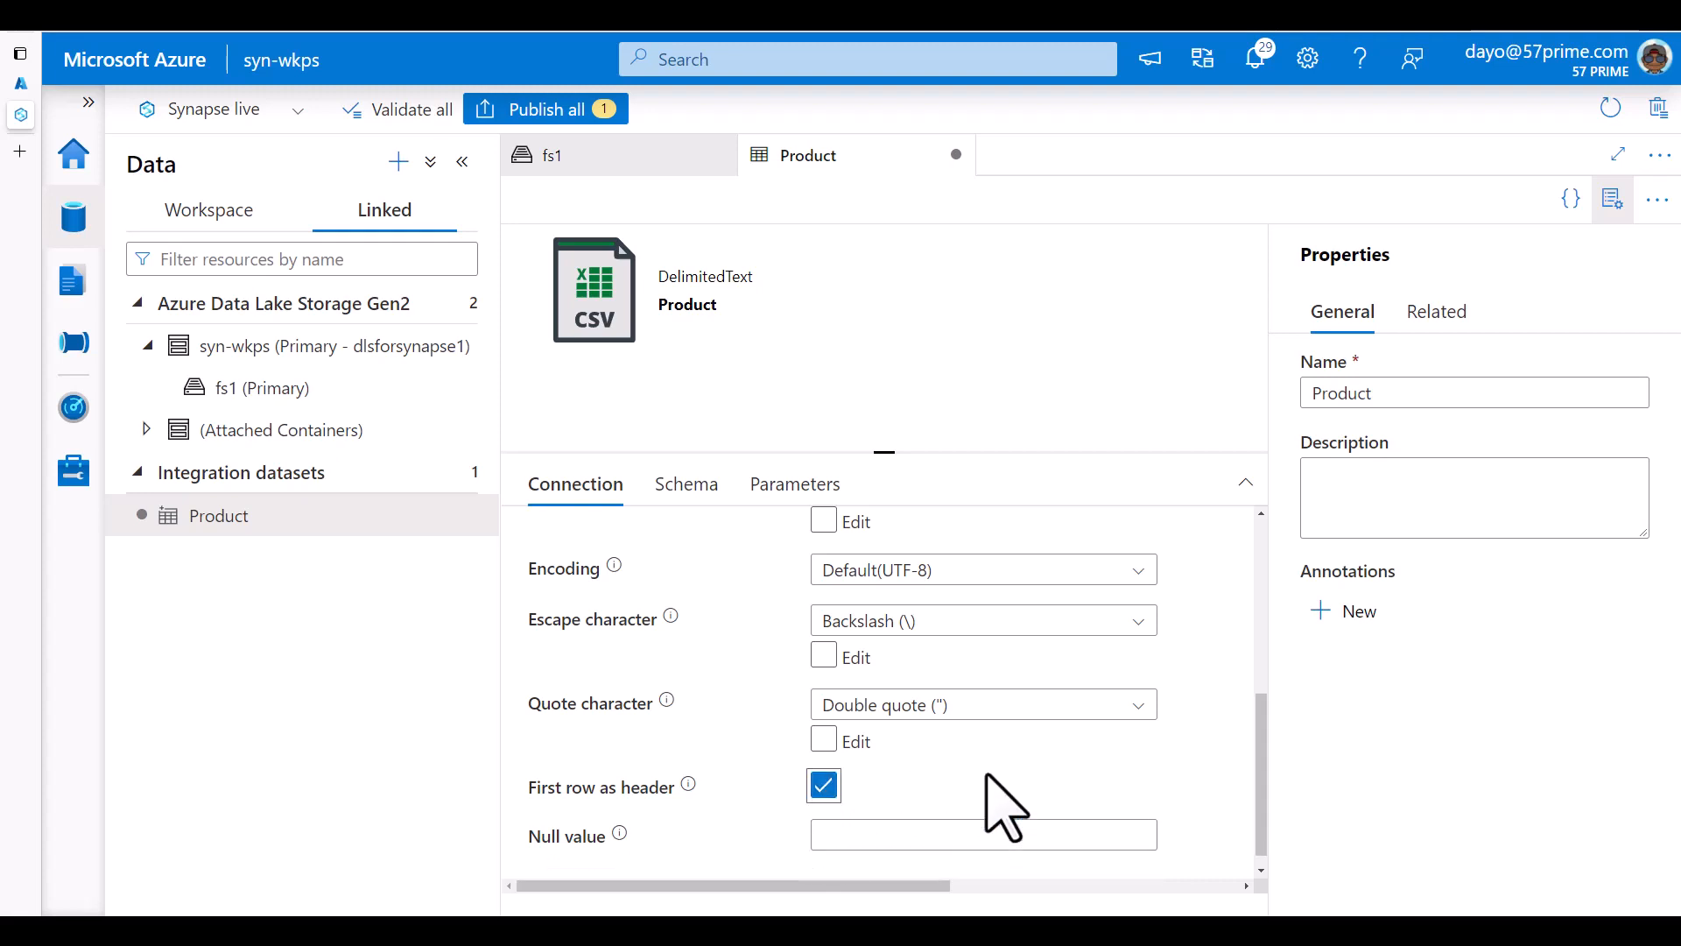
- Preview the Product dataset again to check the effect of the header setting
scroll(984, 775, "up", 5)
scroll(987, 775, "right", 6)
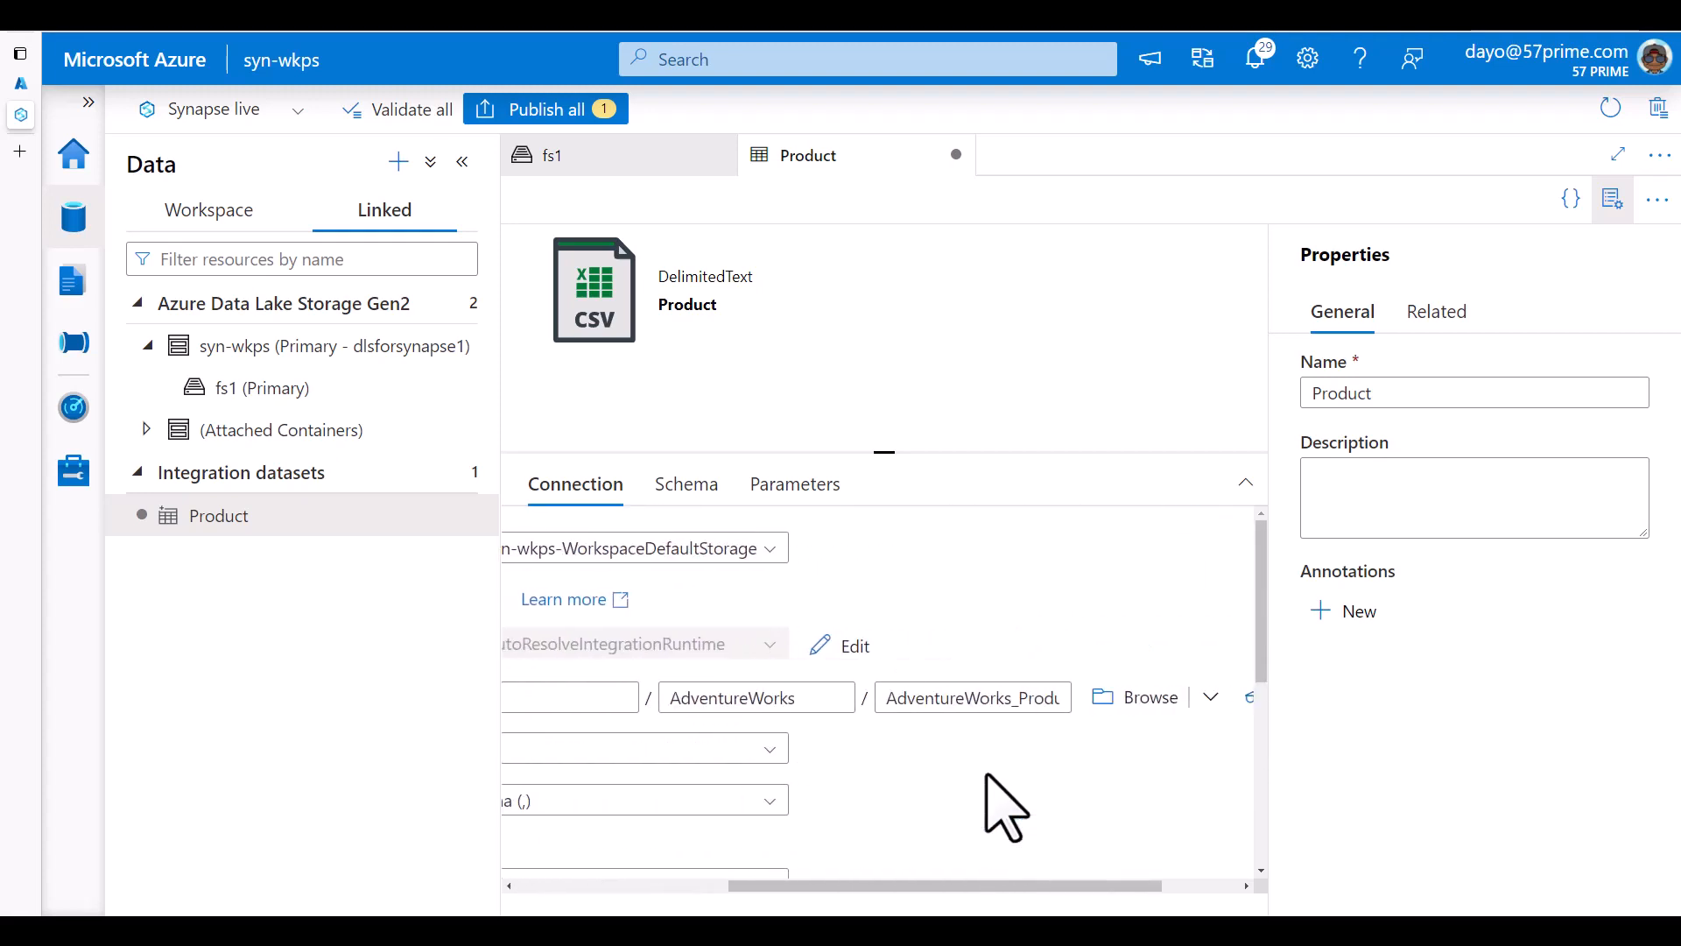
left_click(1189, 702)
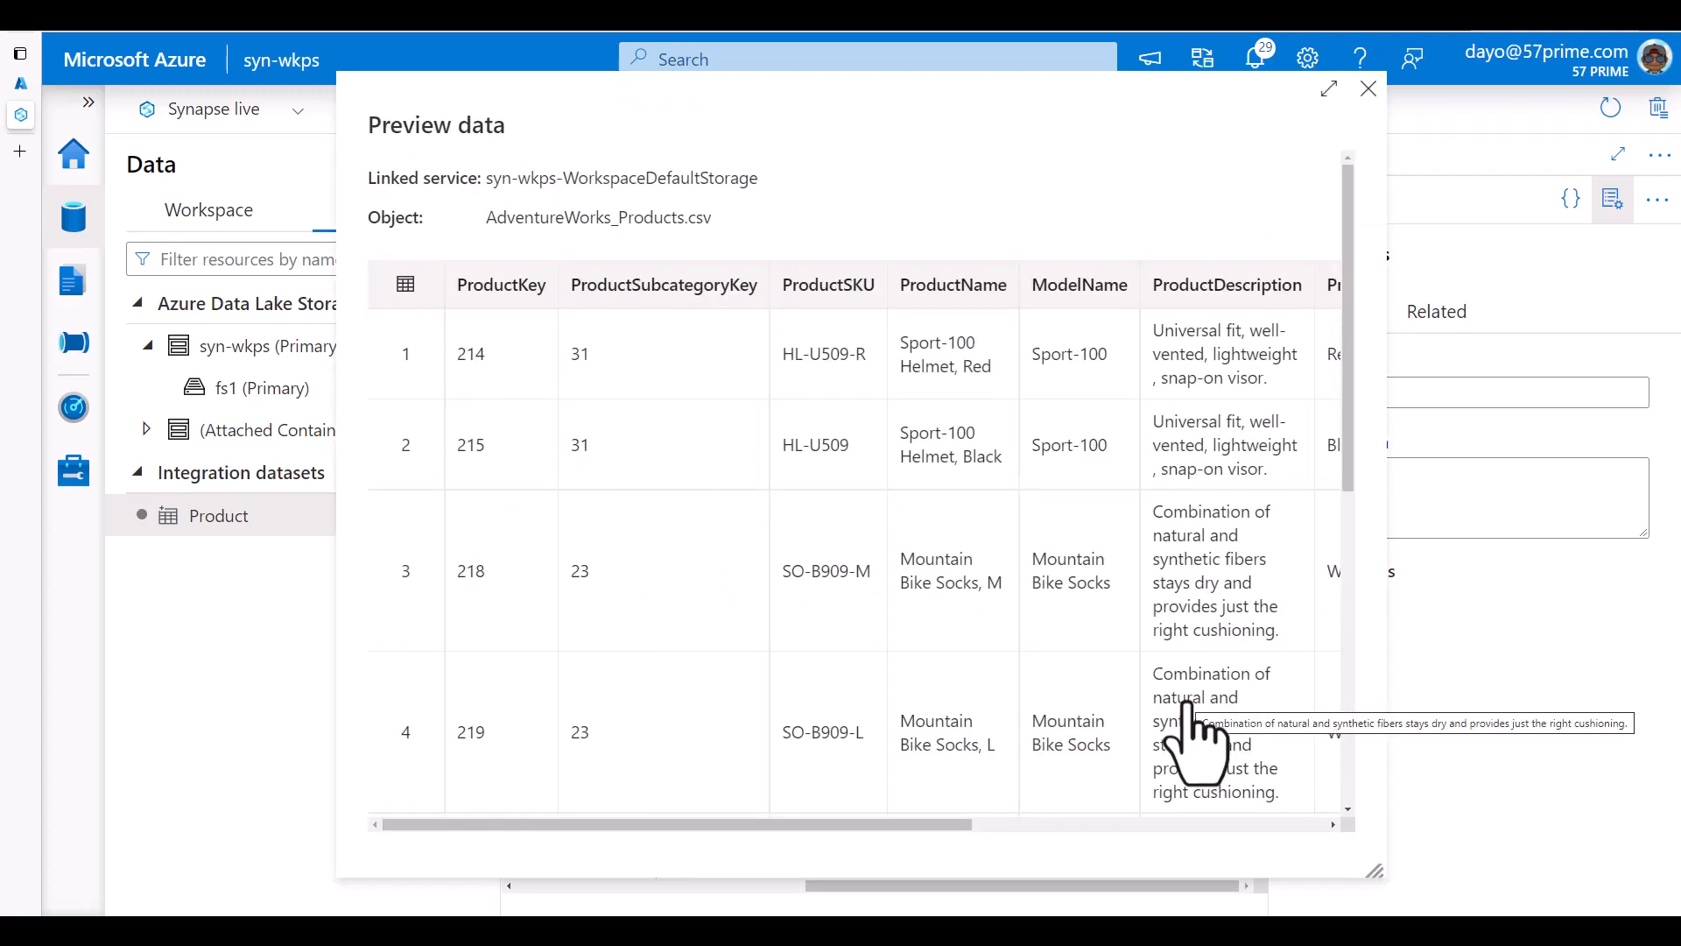
left_click(1369, 89)
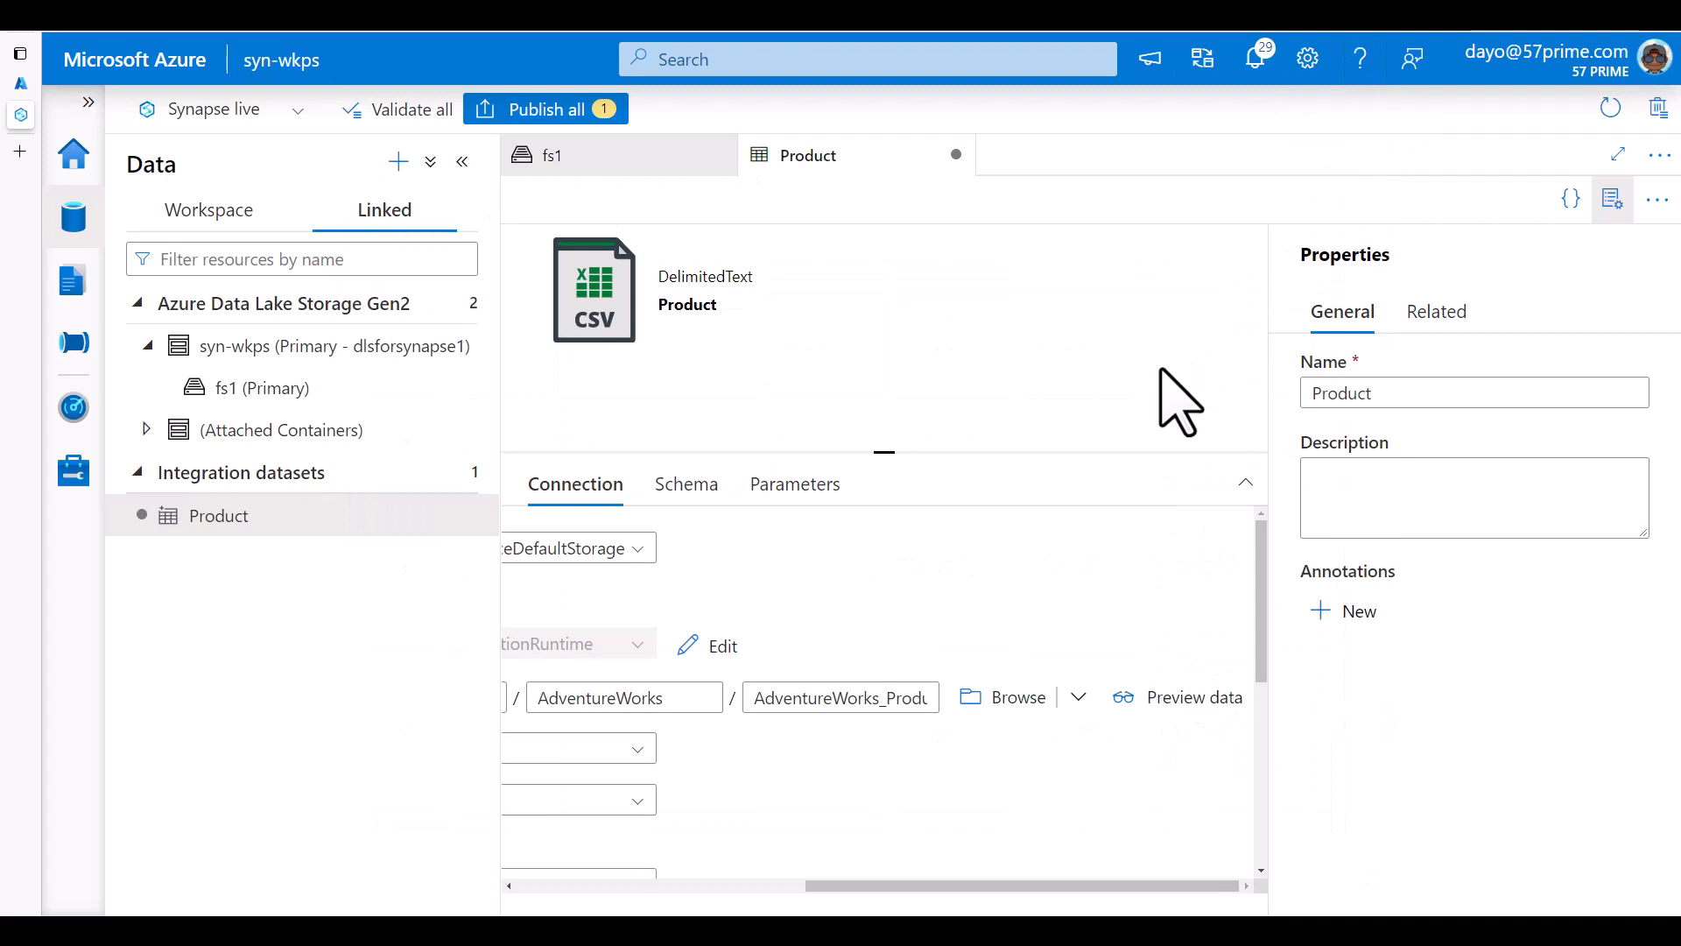
- Publish the new Product dataset to the live workspace, and close the dataset and fs1 container views
left_click(592, 119)
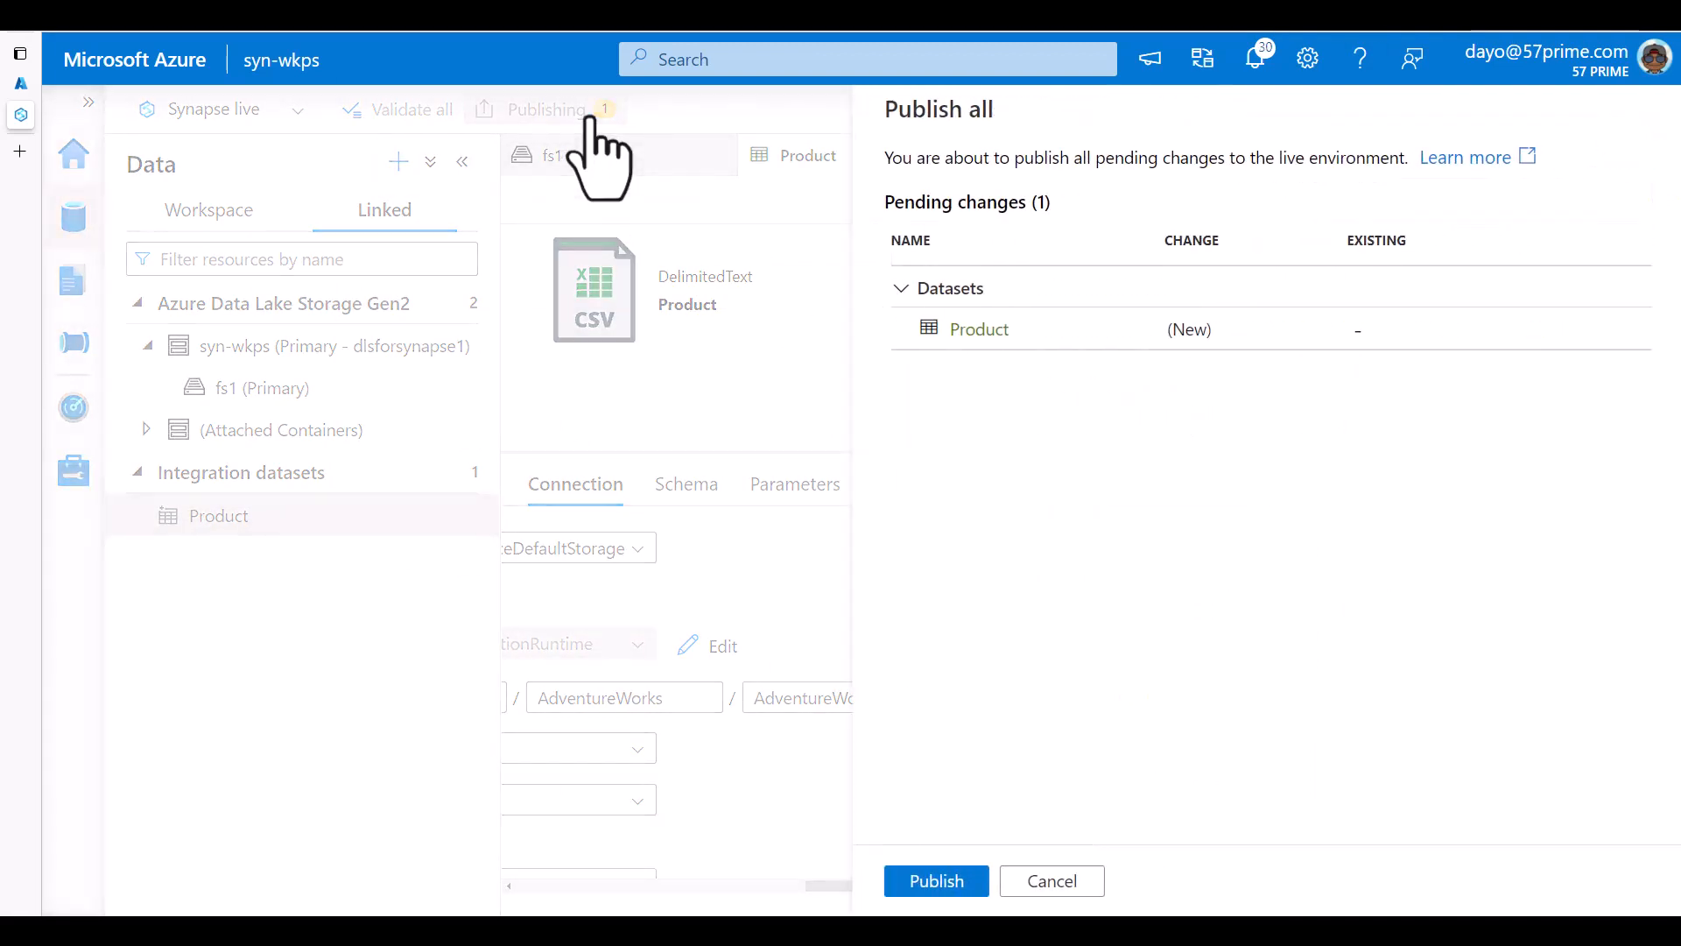
left_click(937, 880)
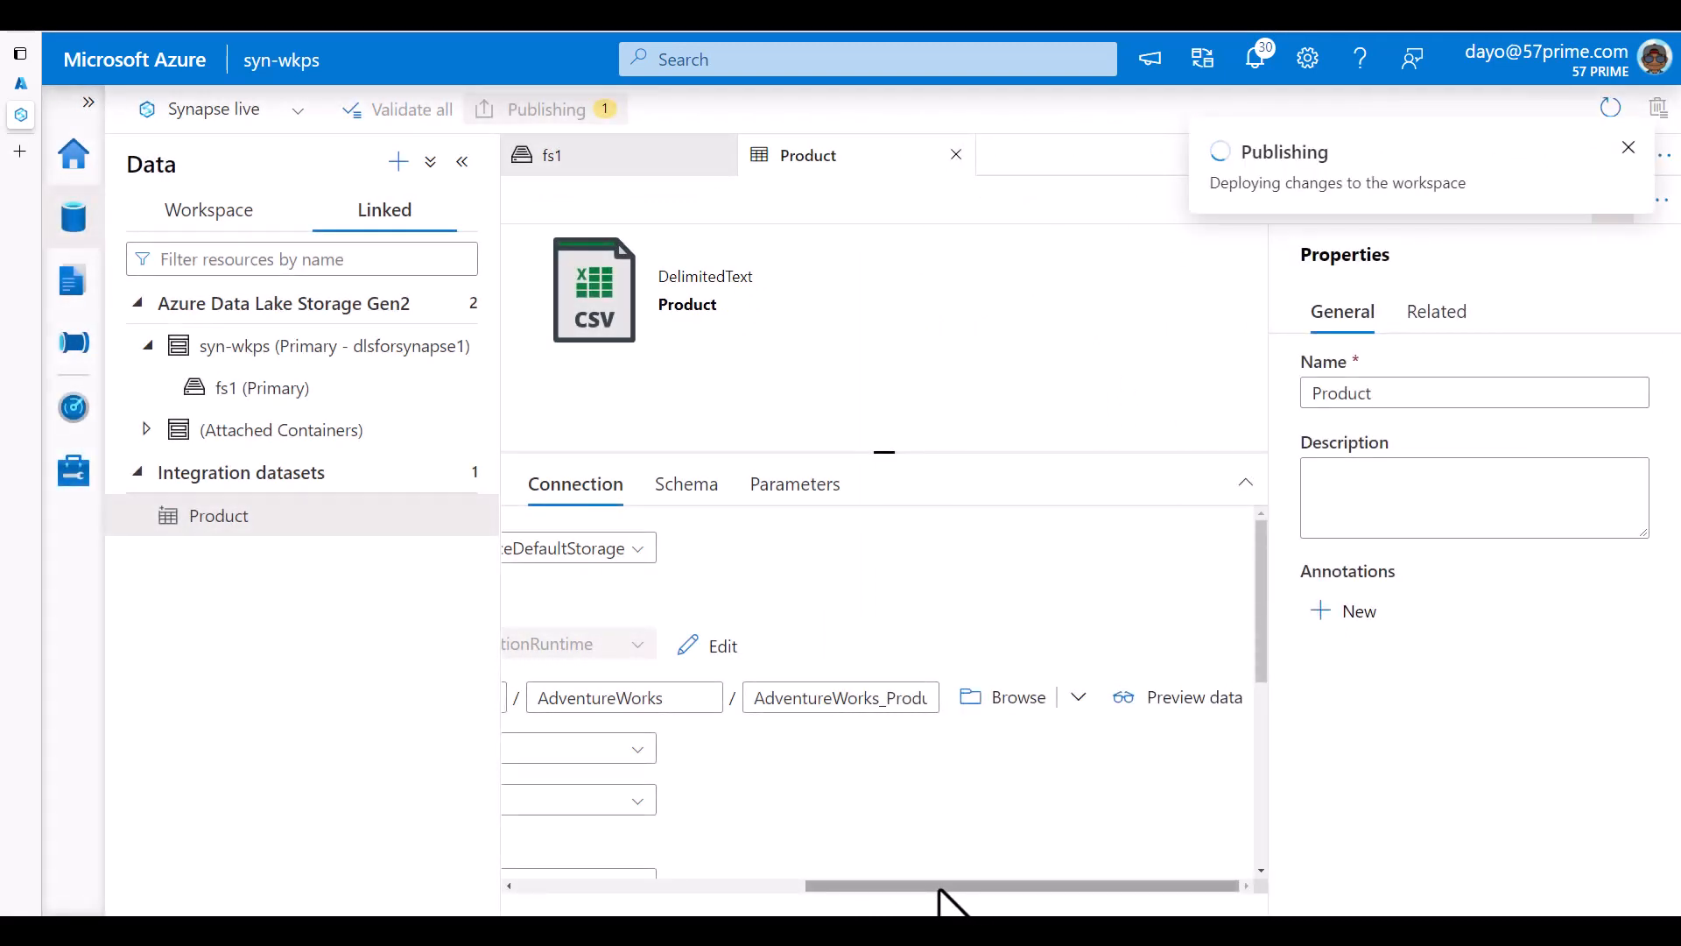
left_click(956, 155)
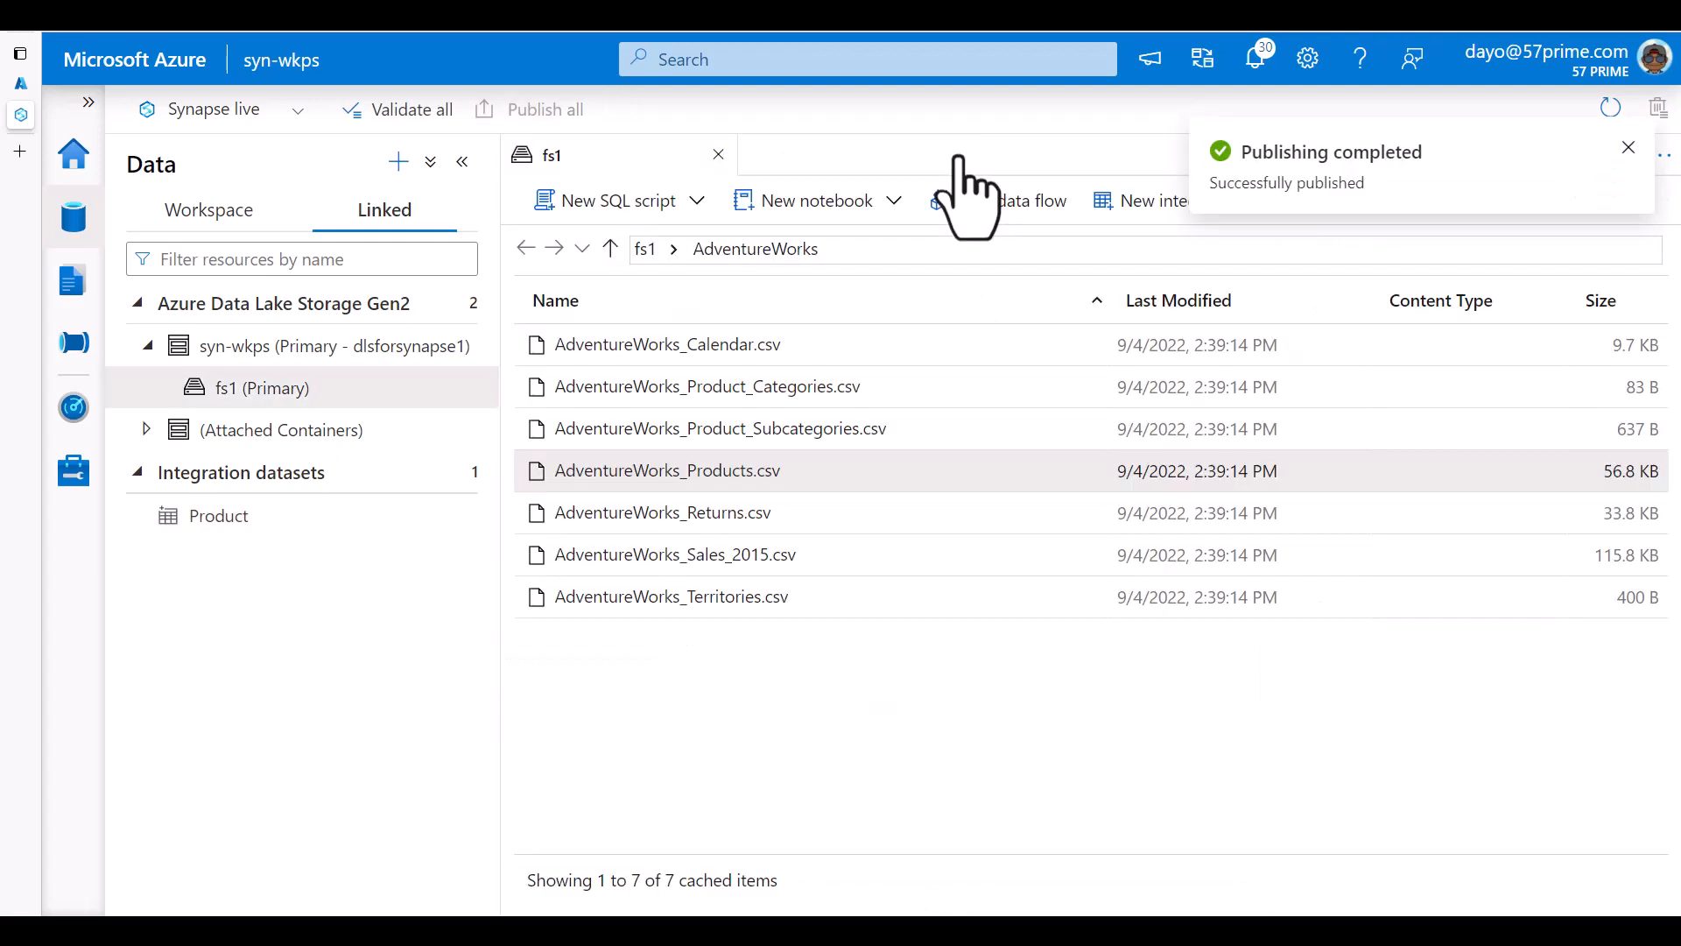
left_click(718, 155)
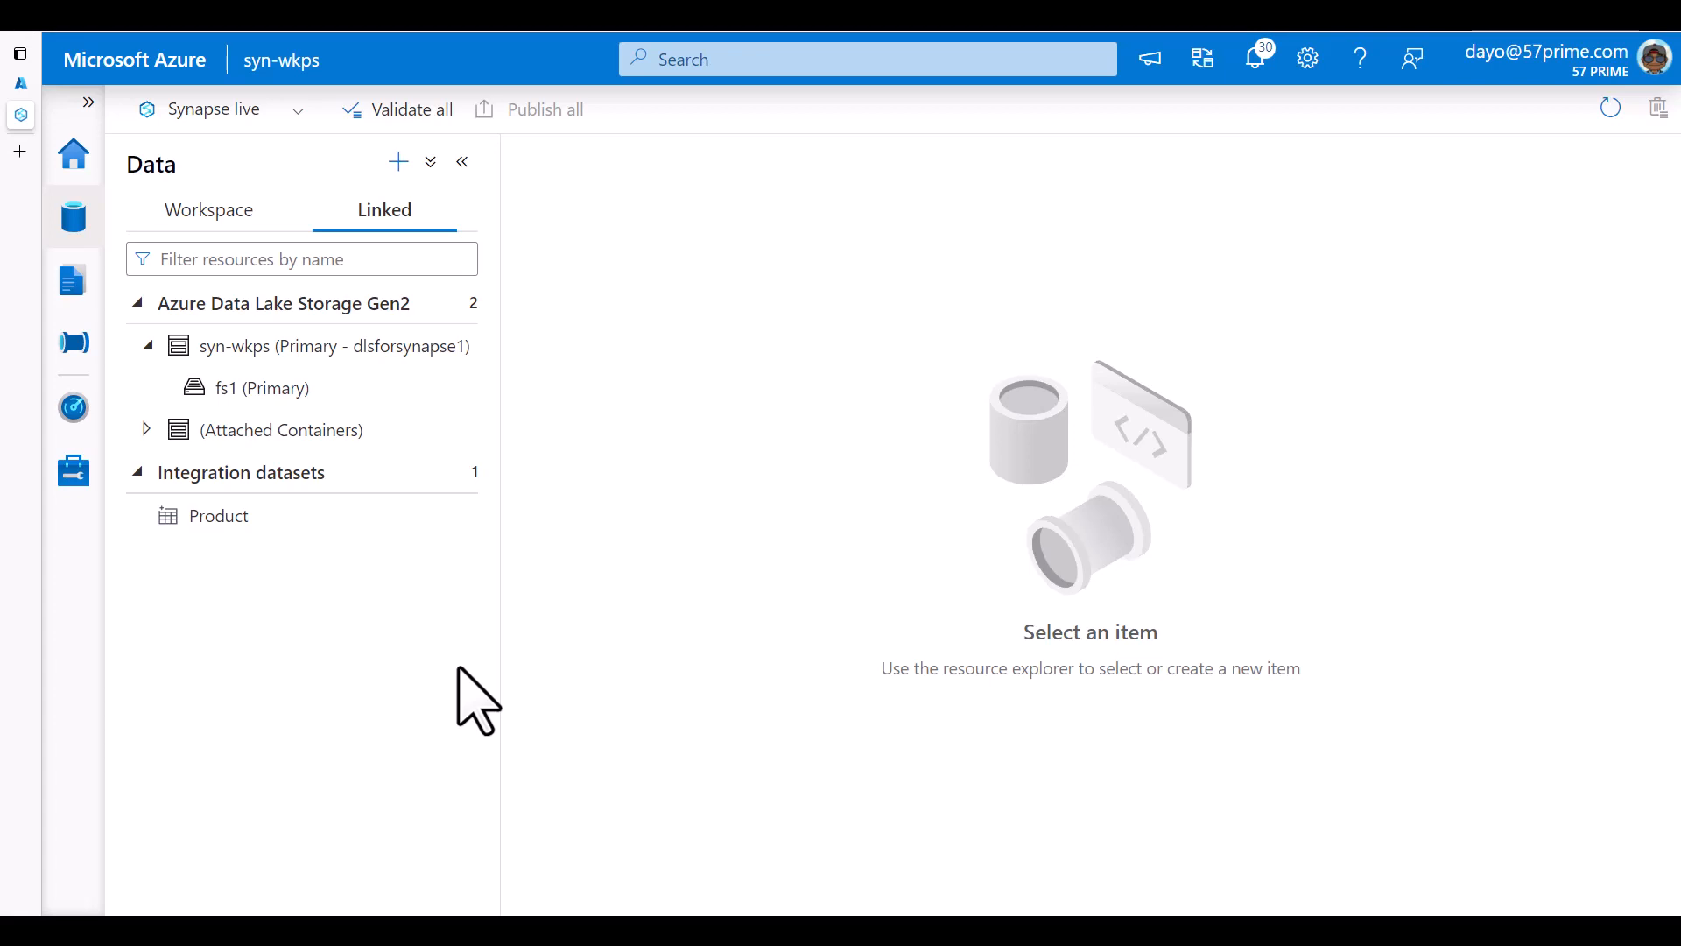
- Browse the data stores offered for a new integration dataset, and leave without creating one
left_click(457, 472)
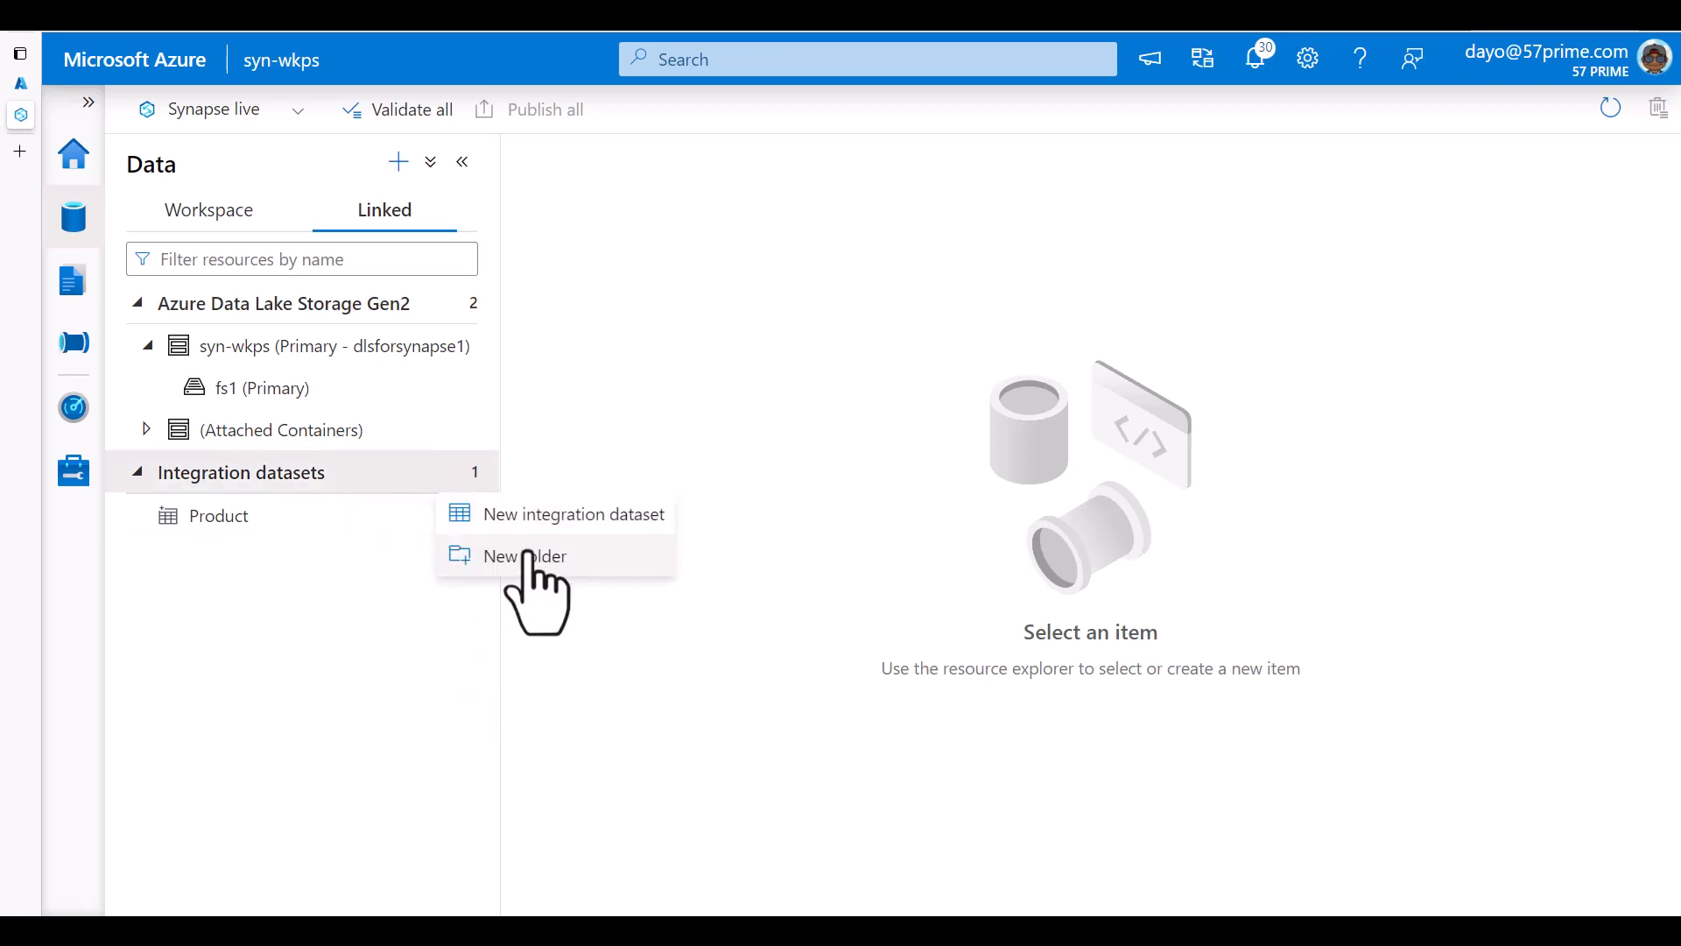
left_click(604, 517)
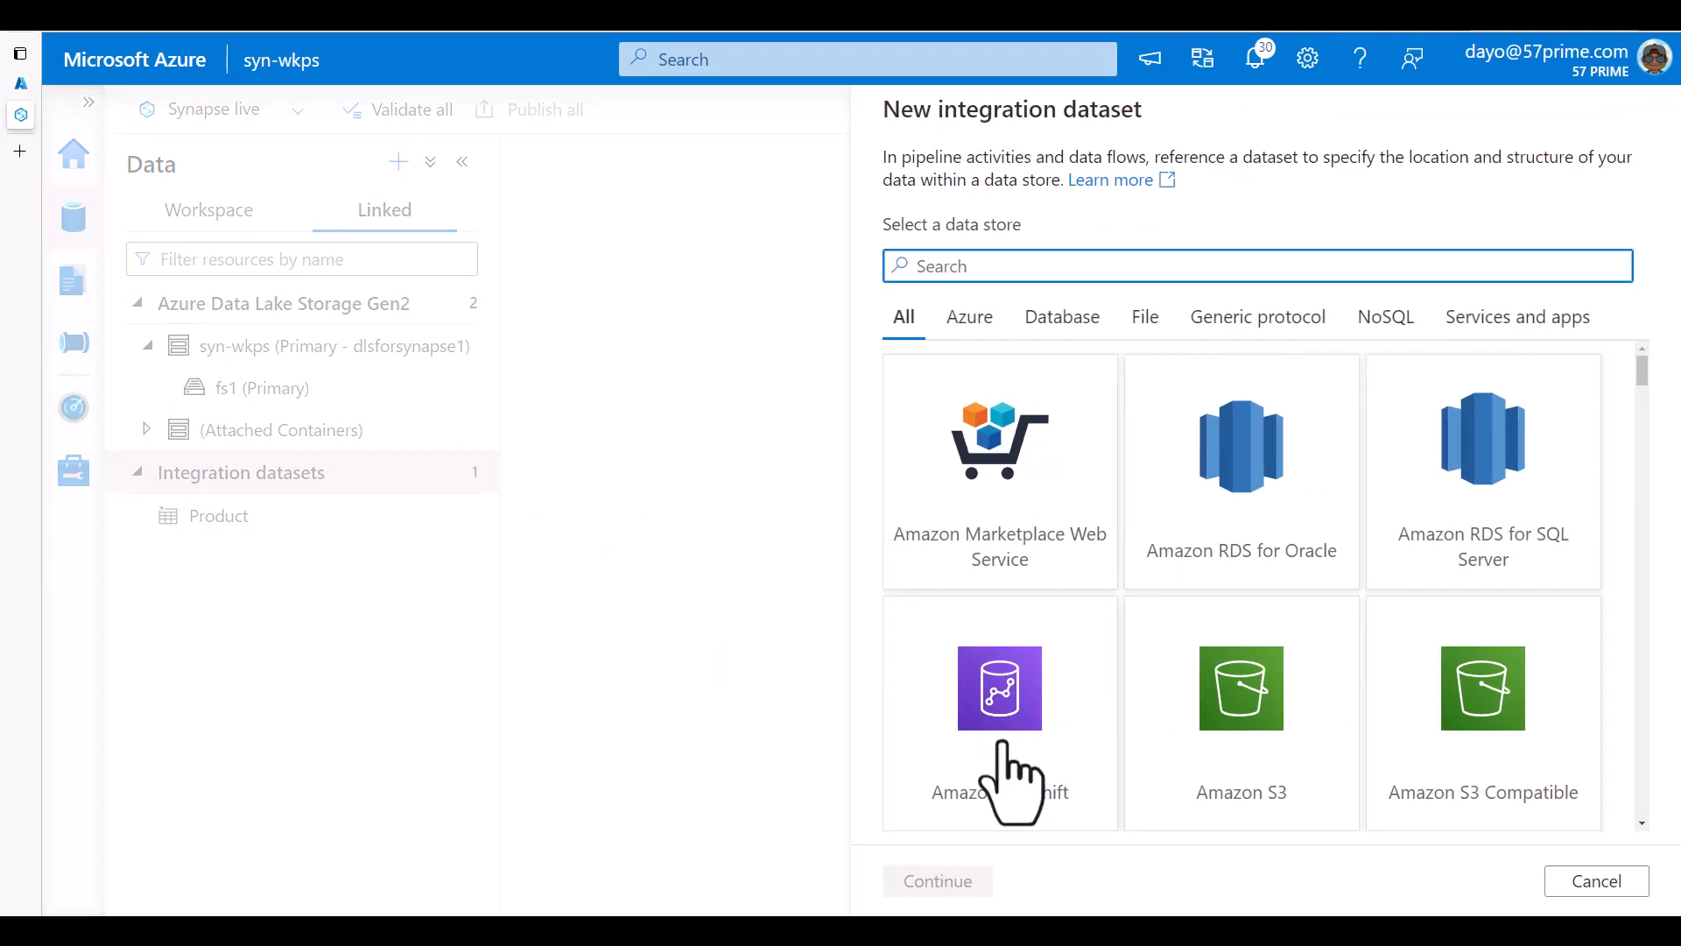
scroll(1006, 770, "down", 4)
scroll(998, 771, "down", 3)
scroll(1006, 770, "up", 8)
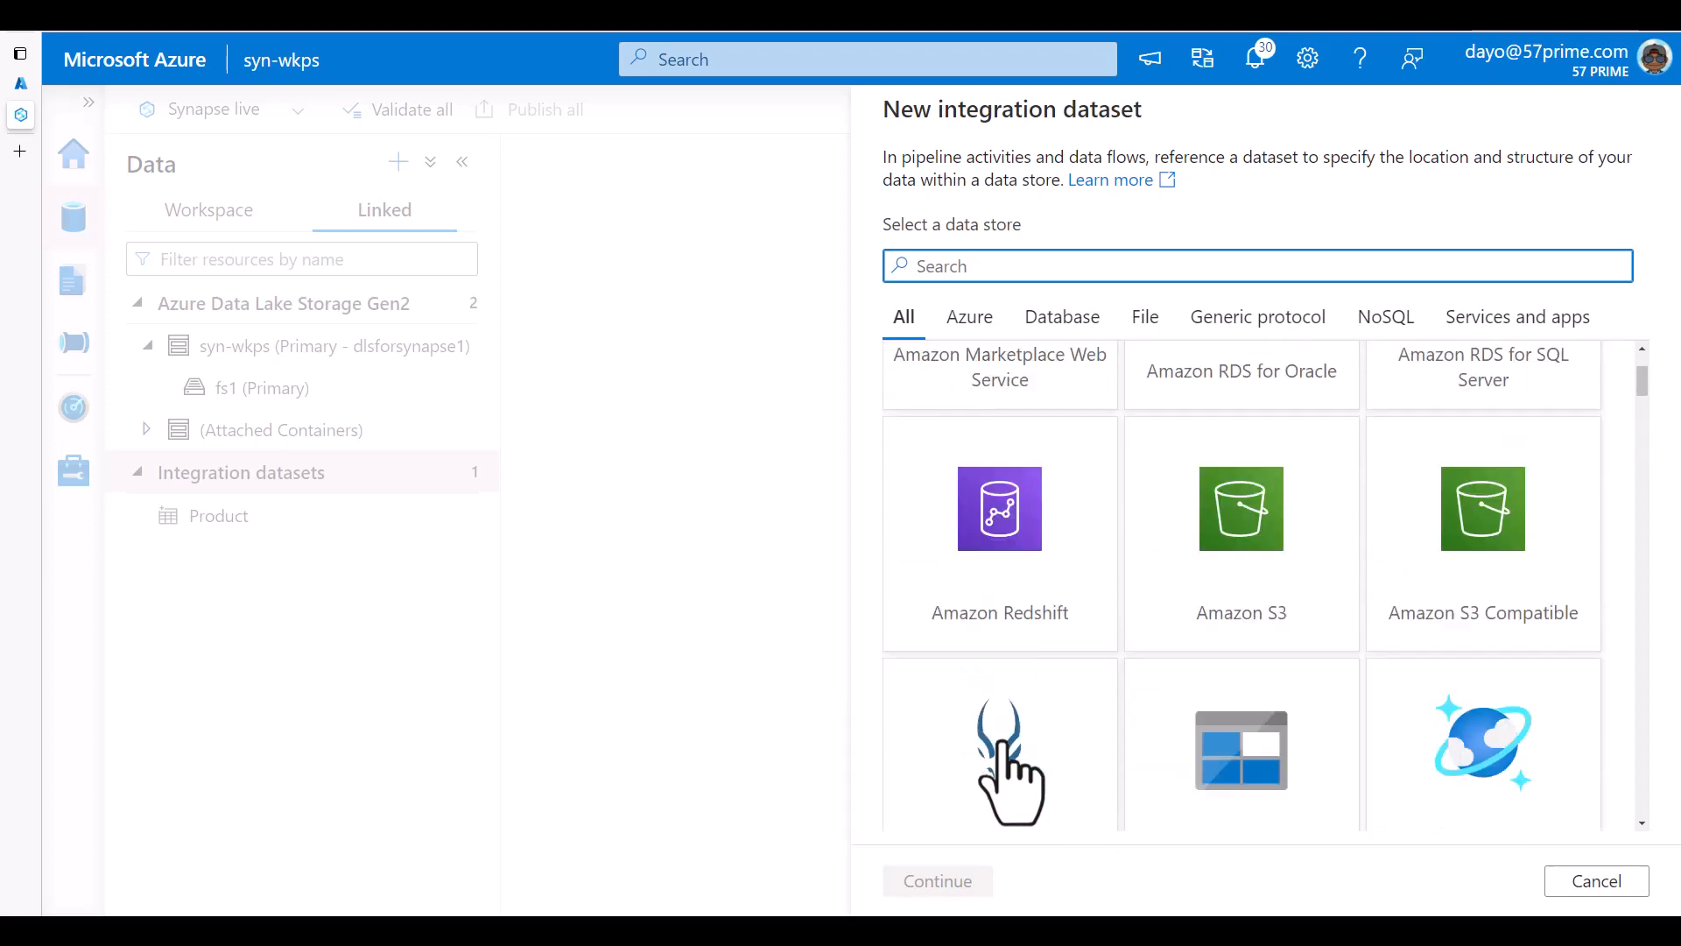
left_click(1596, 880)
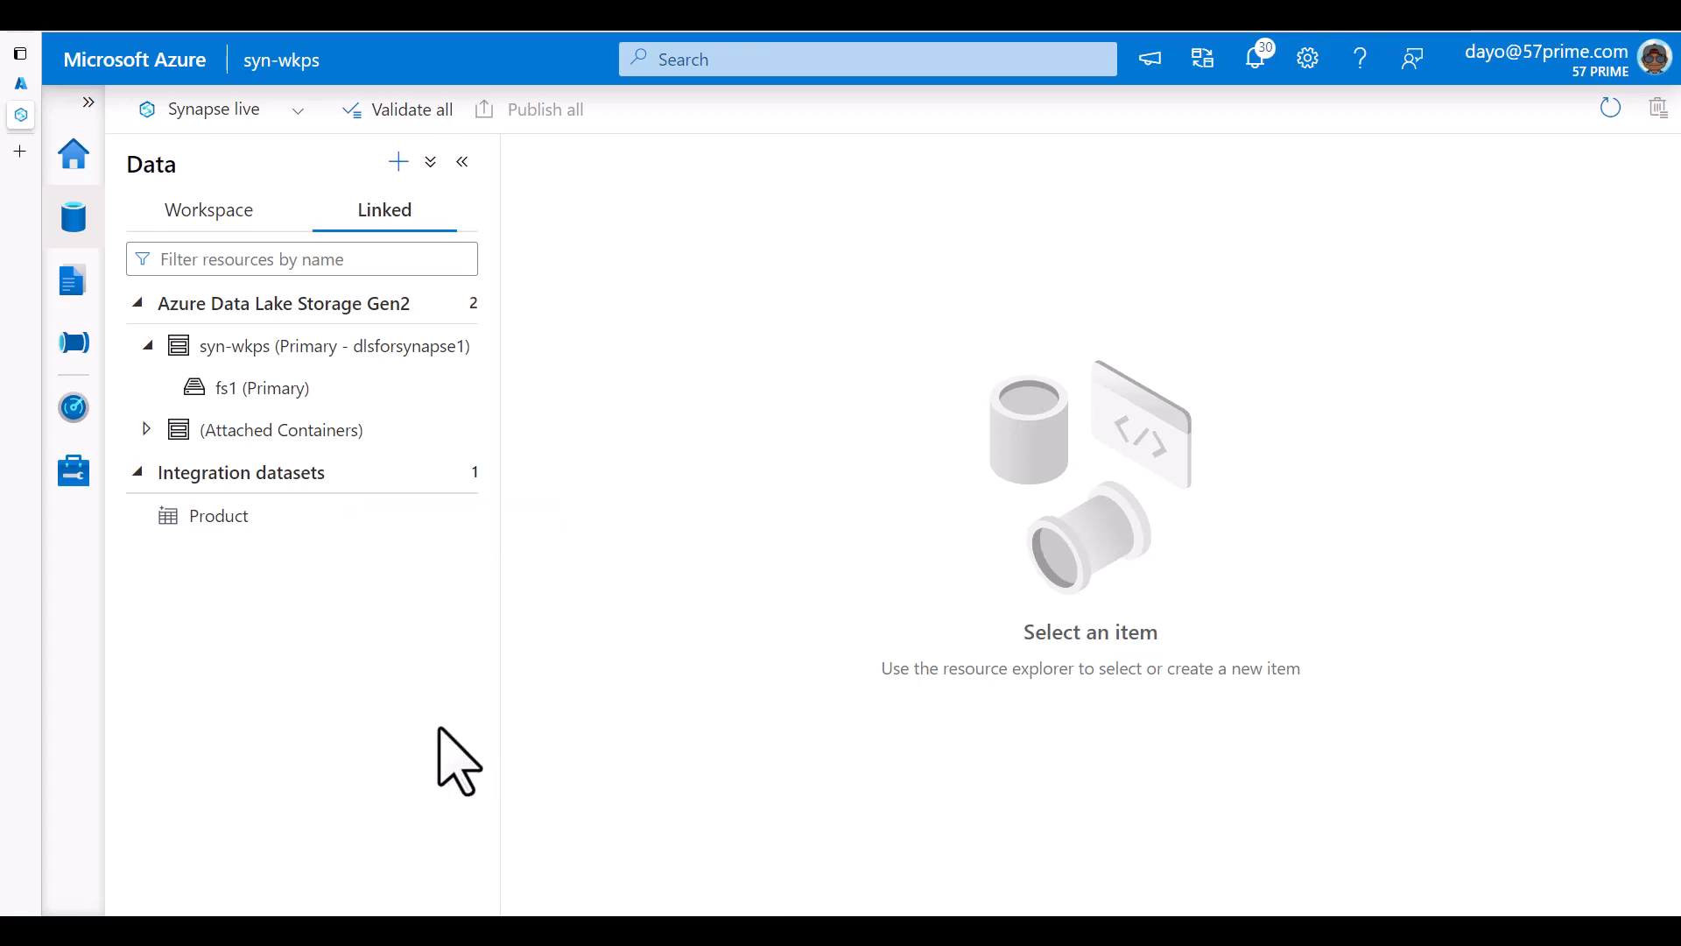
- Create a new integration pipeline and add a Lookup activity to its canvas
left_click(73, 343)
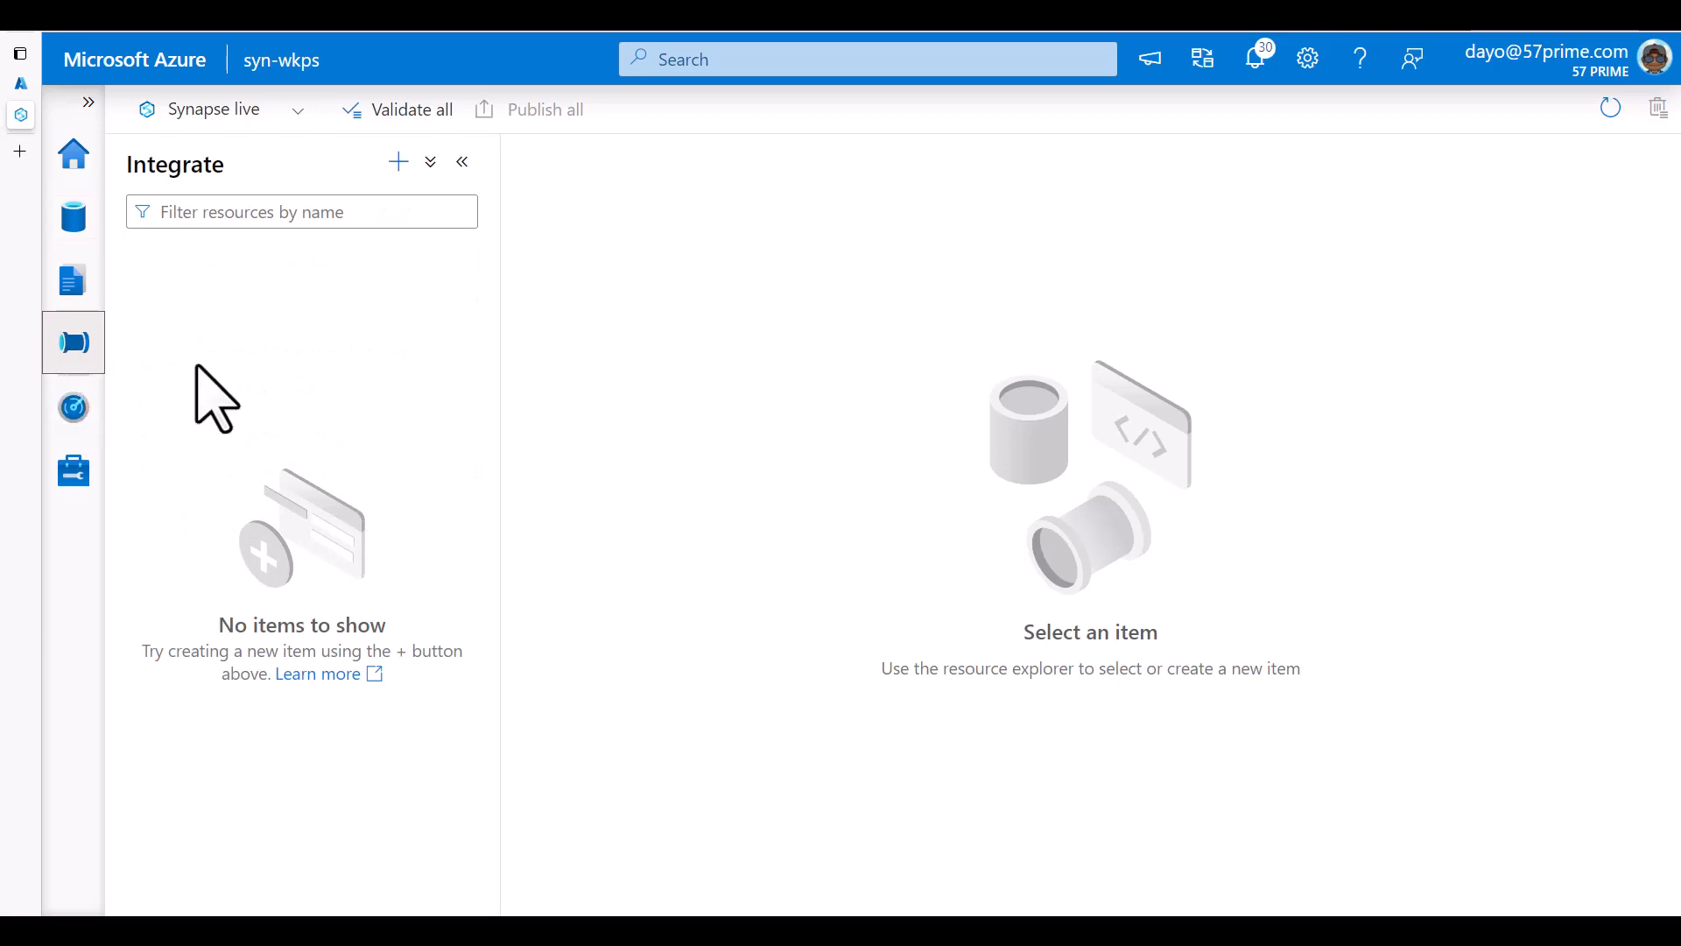
left_click(398, 161)
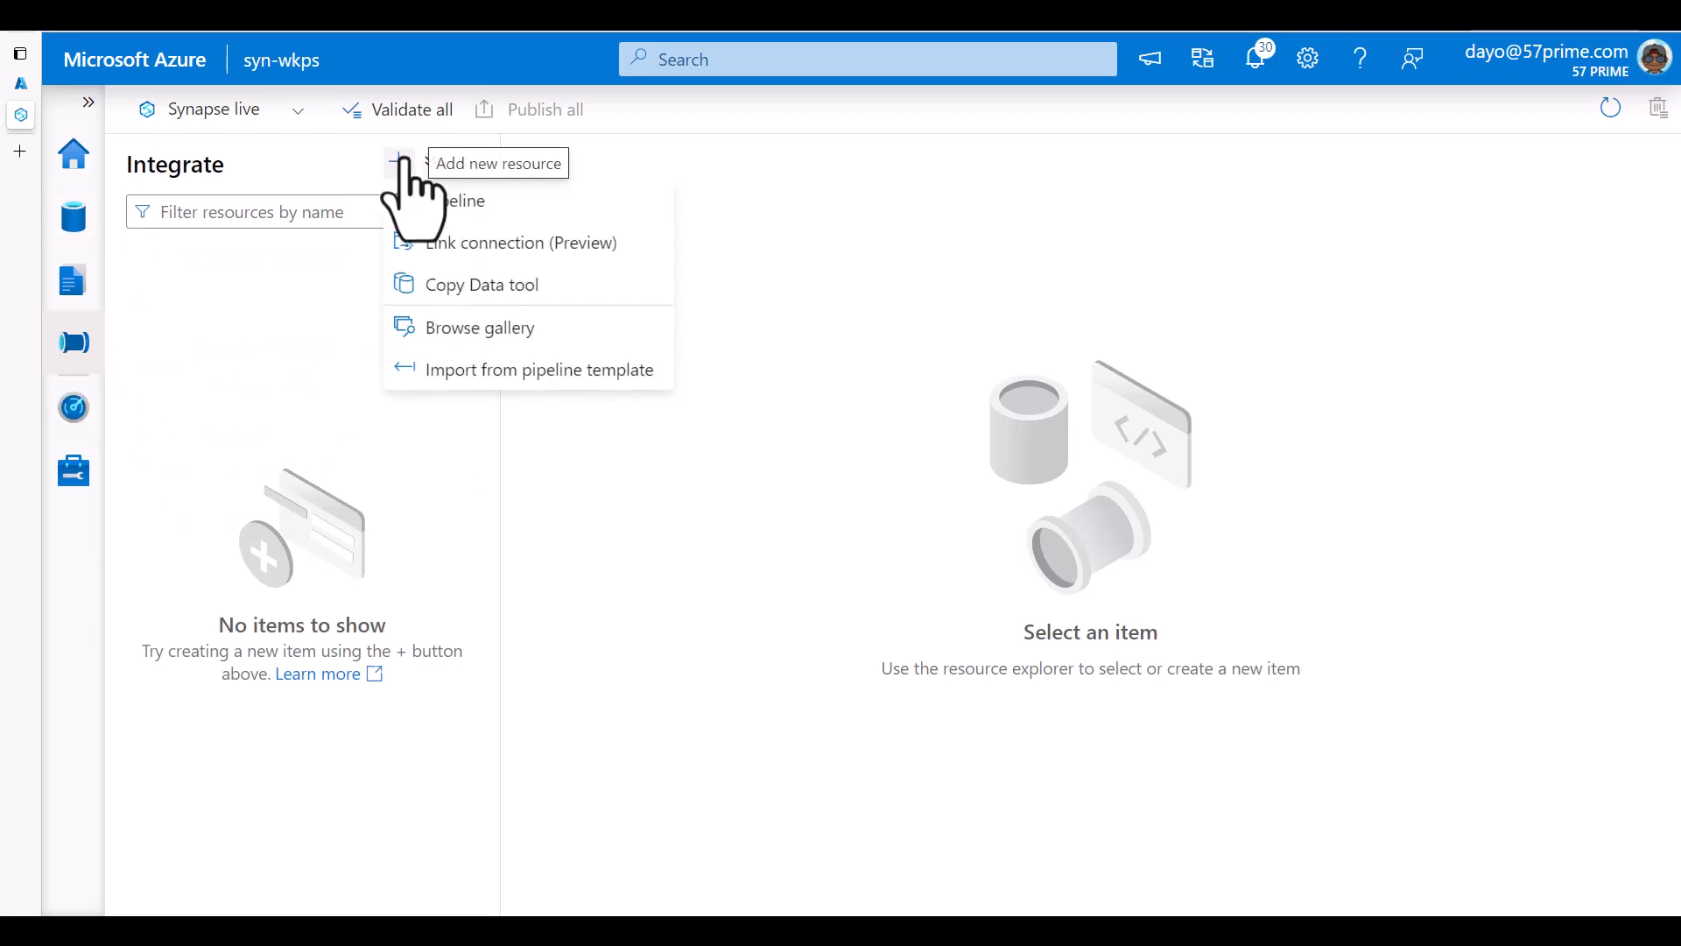
left_click(447, 200)
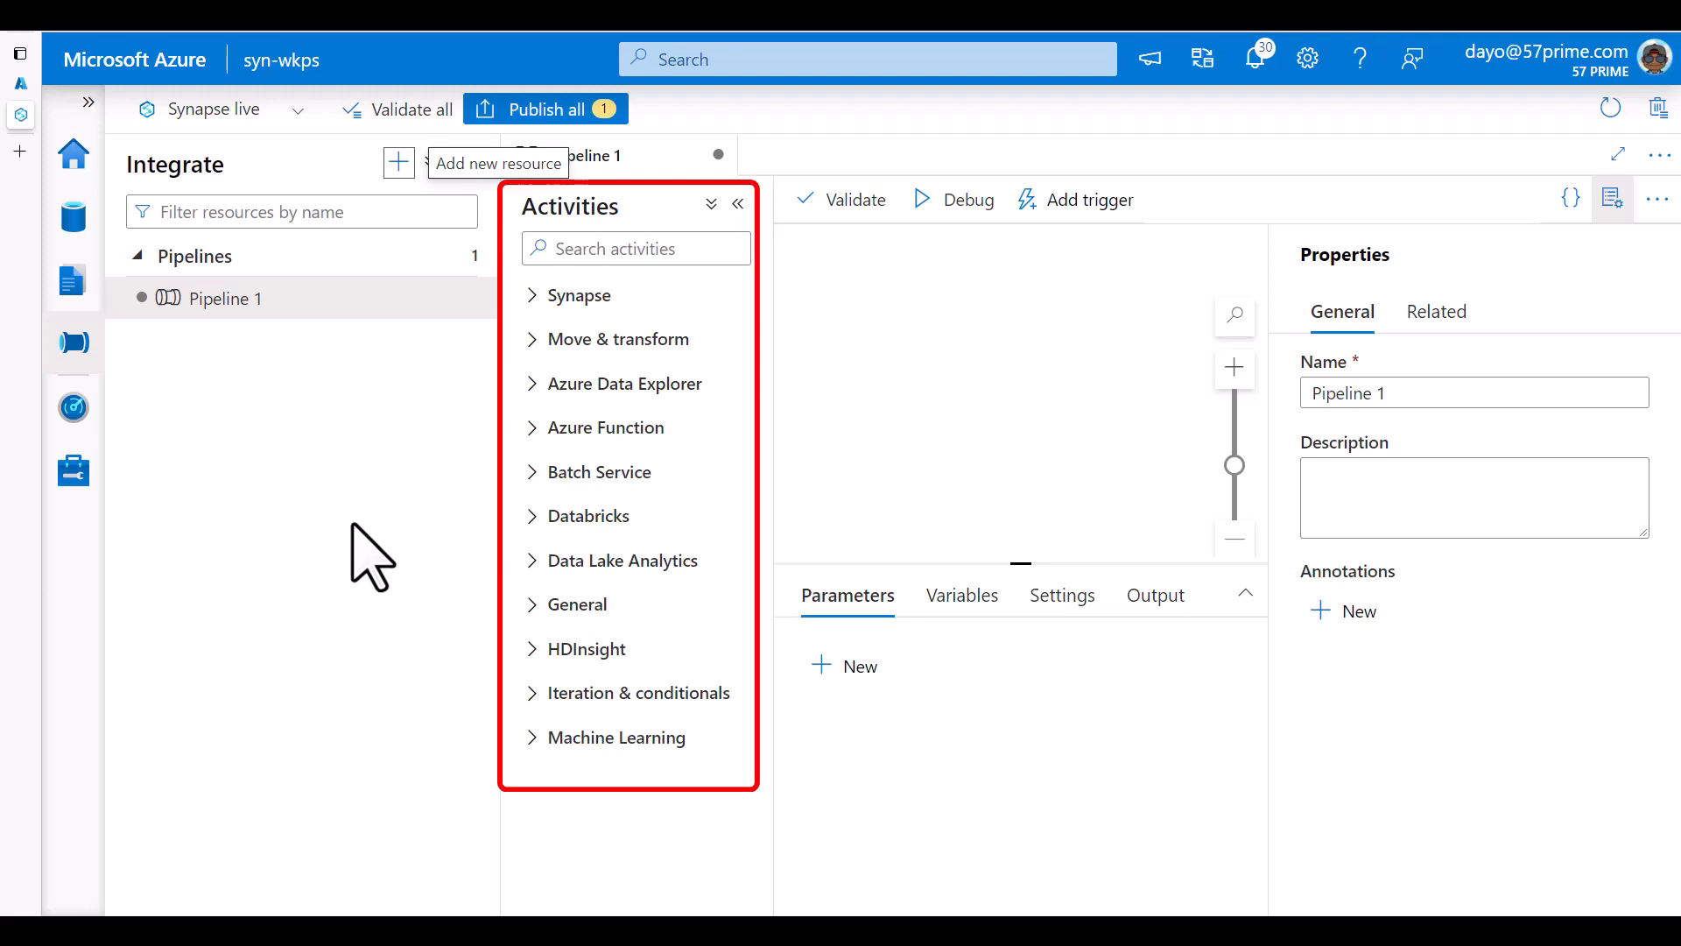
left_click(666, 248)
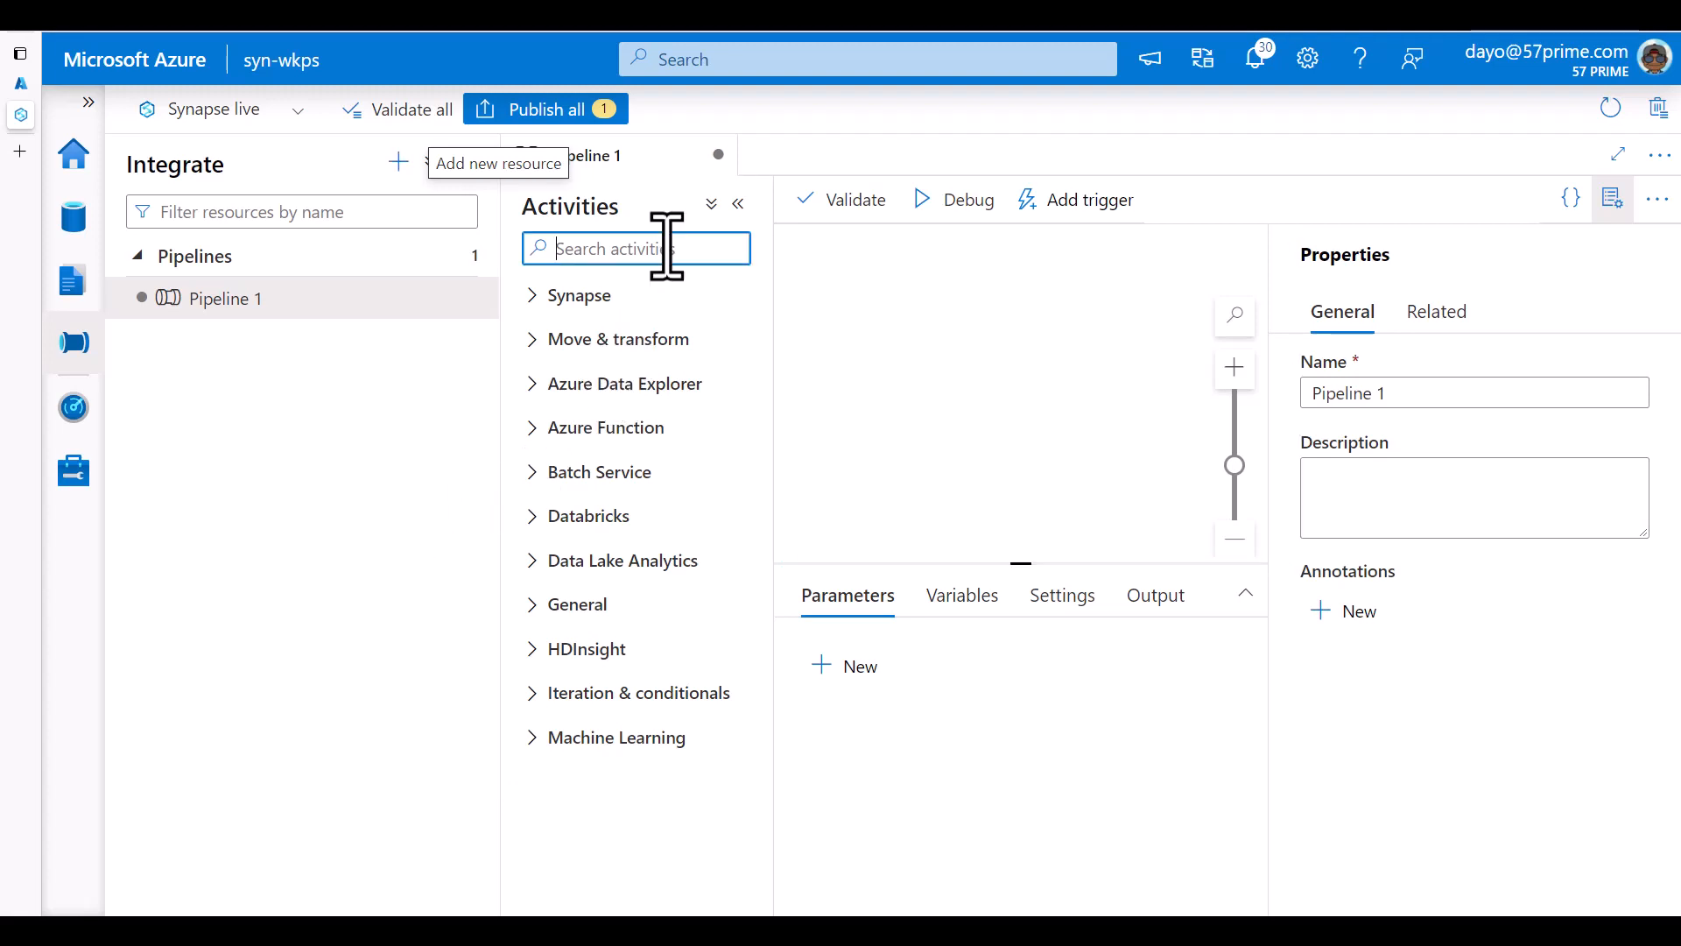
type("look")
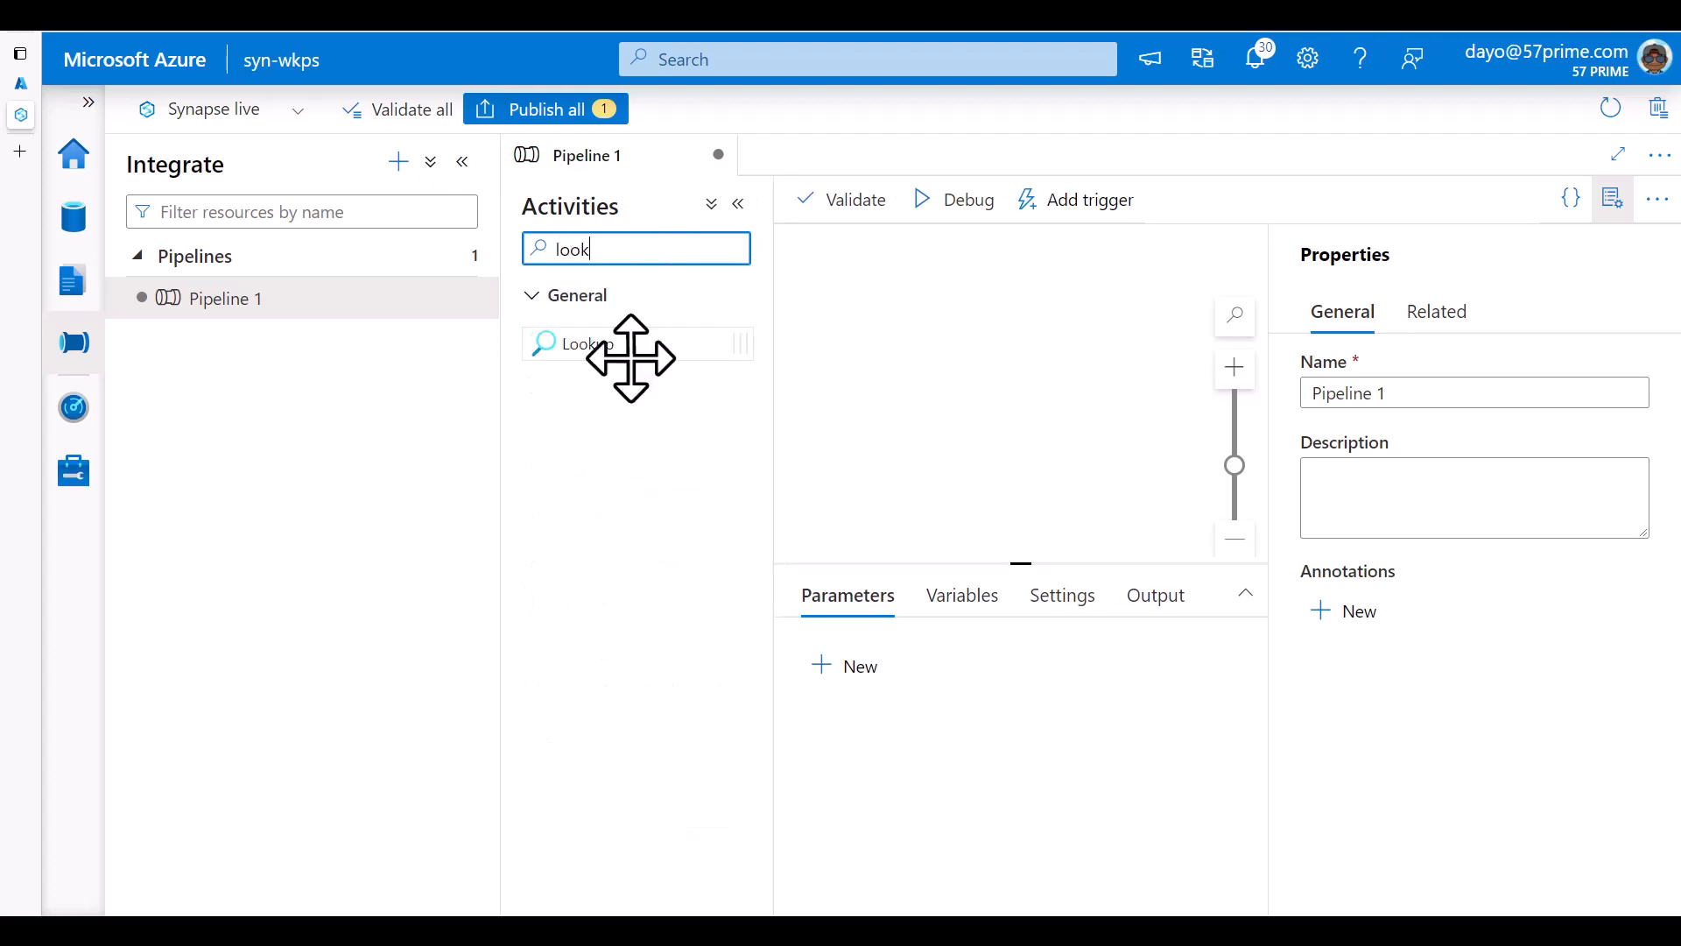
left_click_drag(632, 359, 1007, 381)
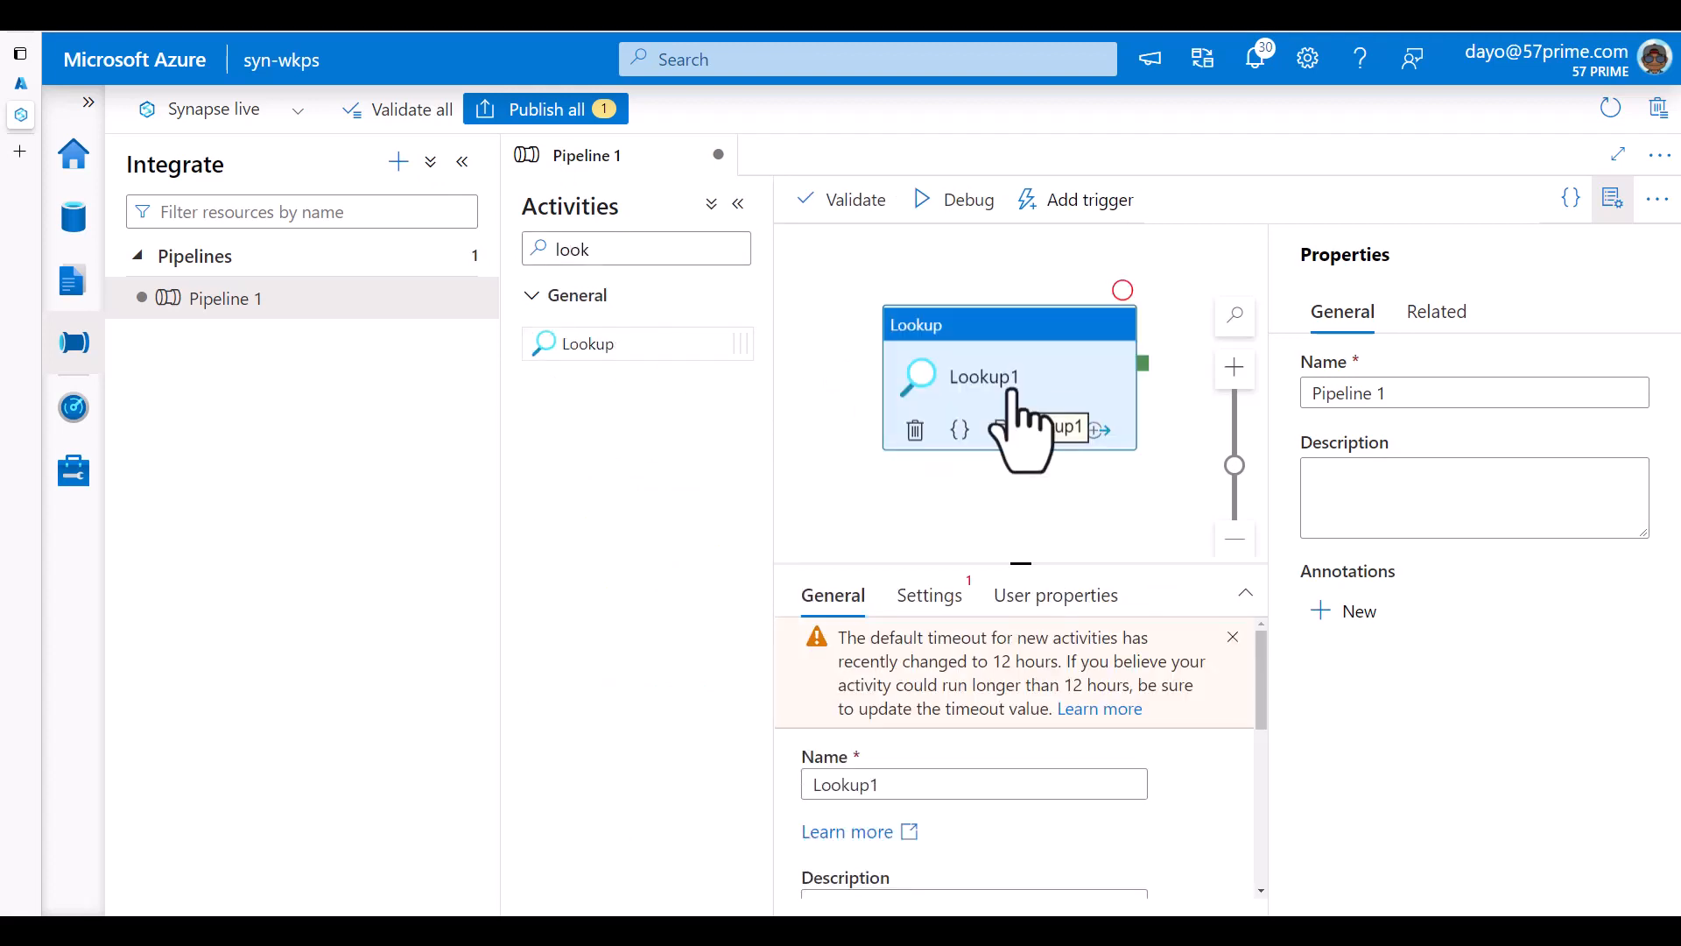
- Set the Lookup activity's source dataset to Product, and collapse the pipeline properties and resources panes
left_click(941, 598)
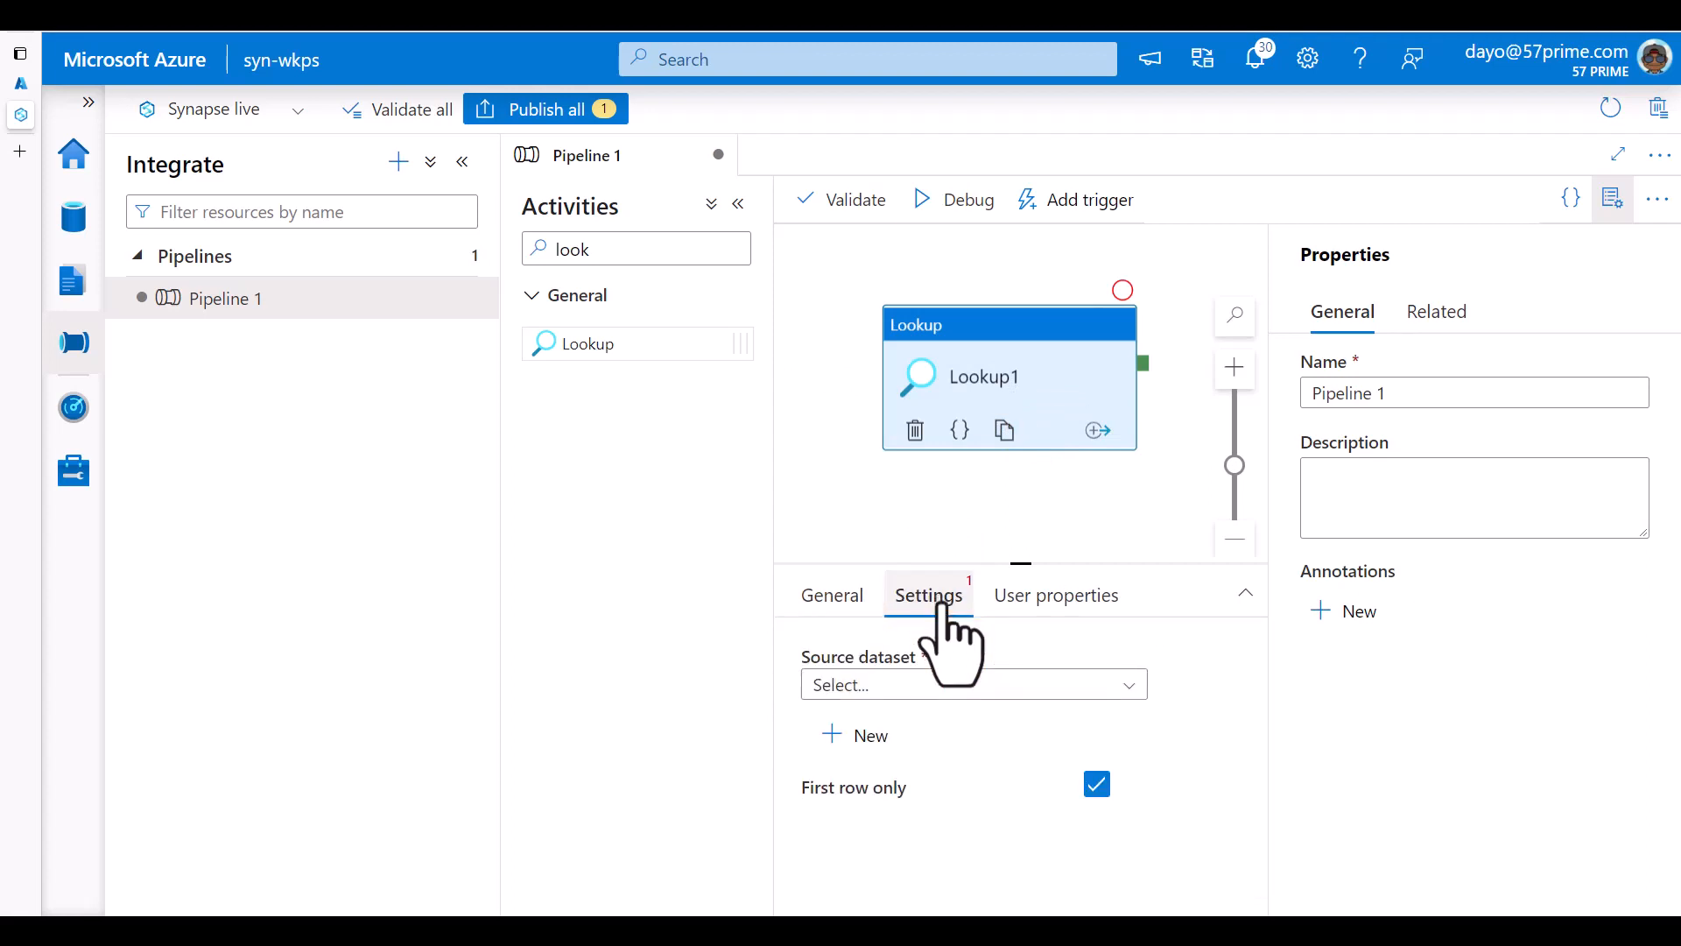
left_click(946, 688)
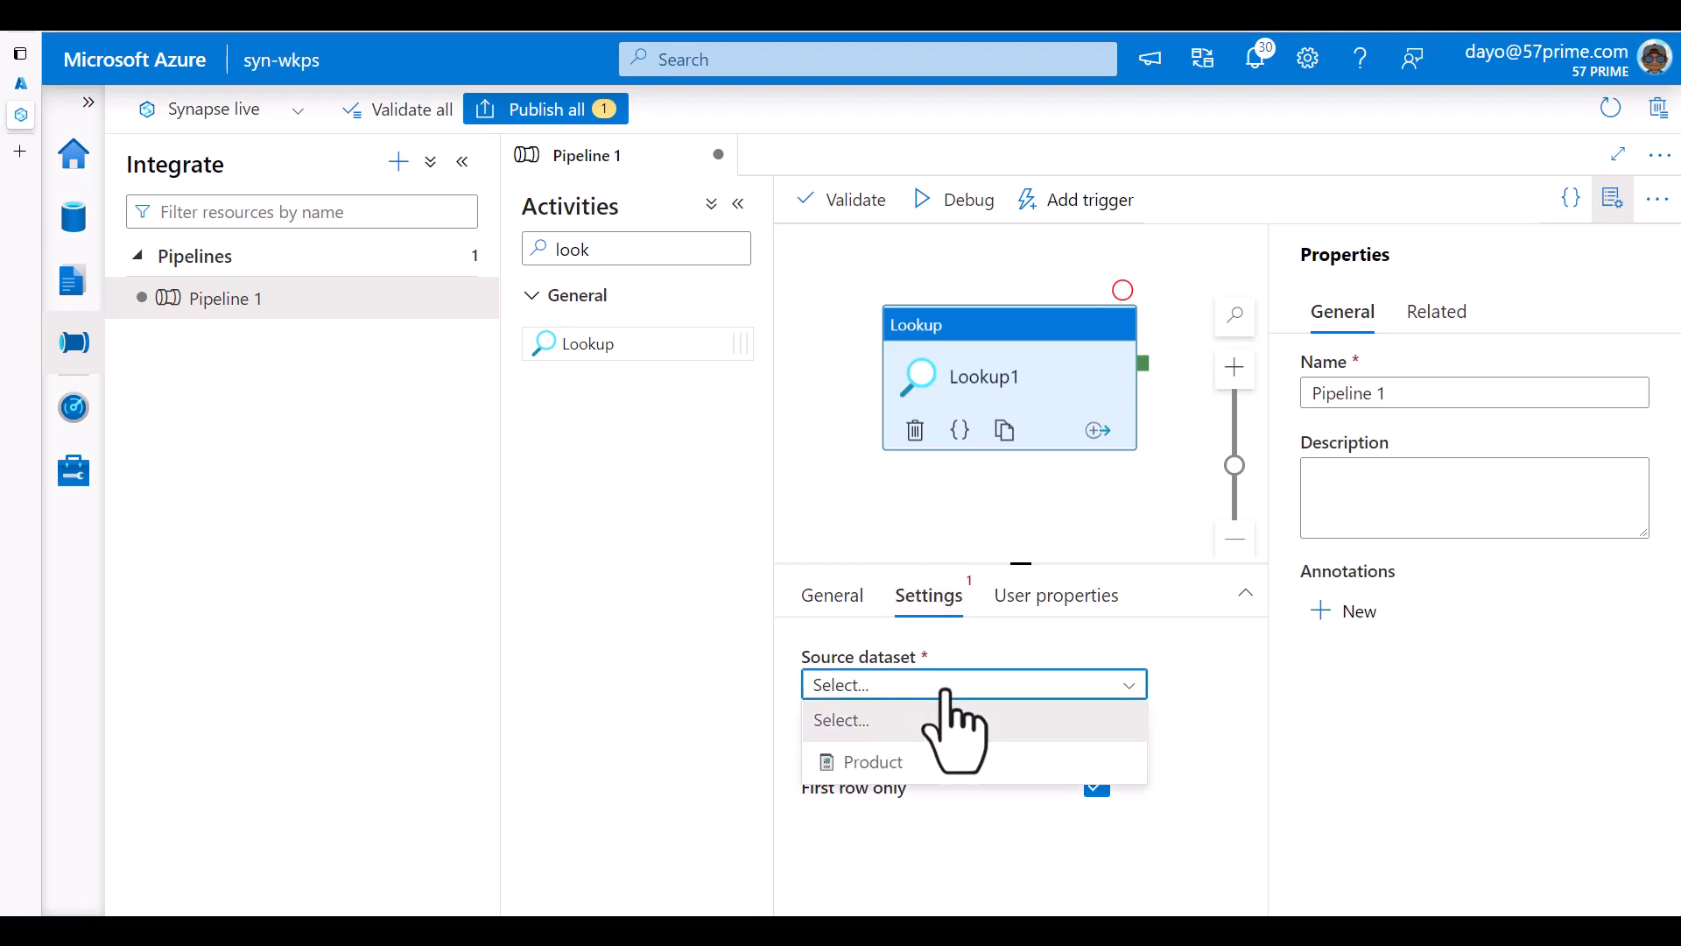
left_click(941, 764)
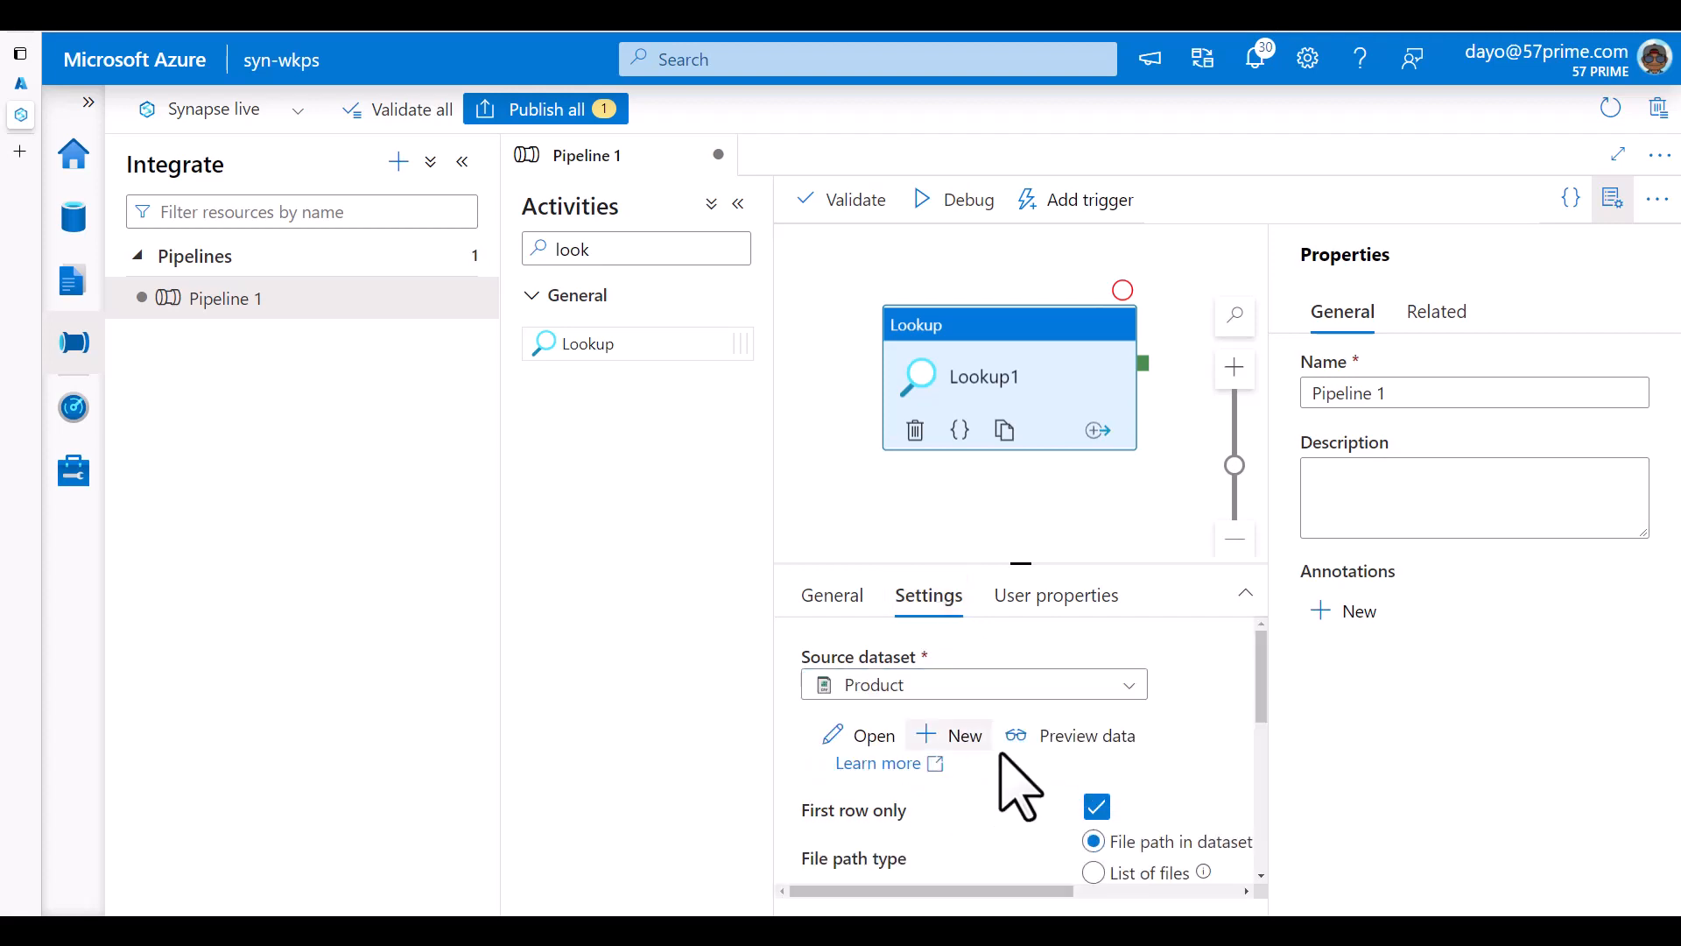
left_click(1612, 202)
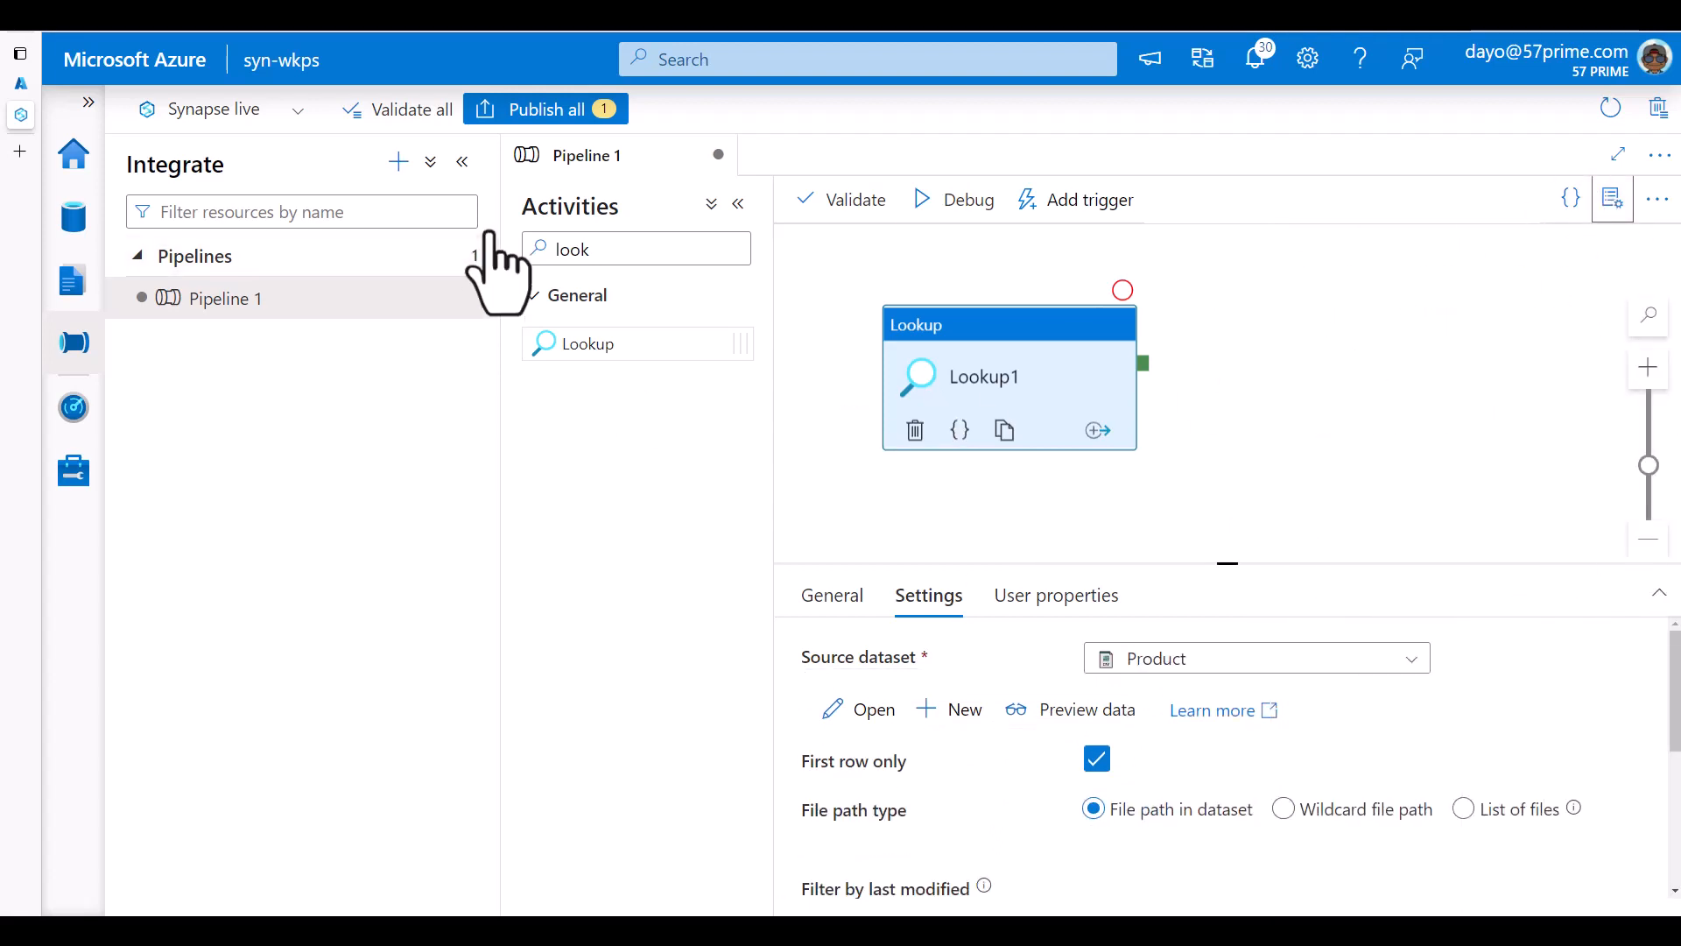
left_click(462, 163)
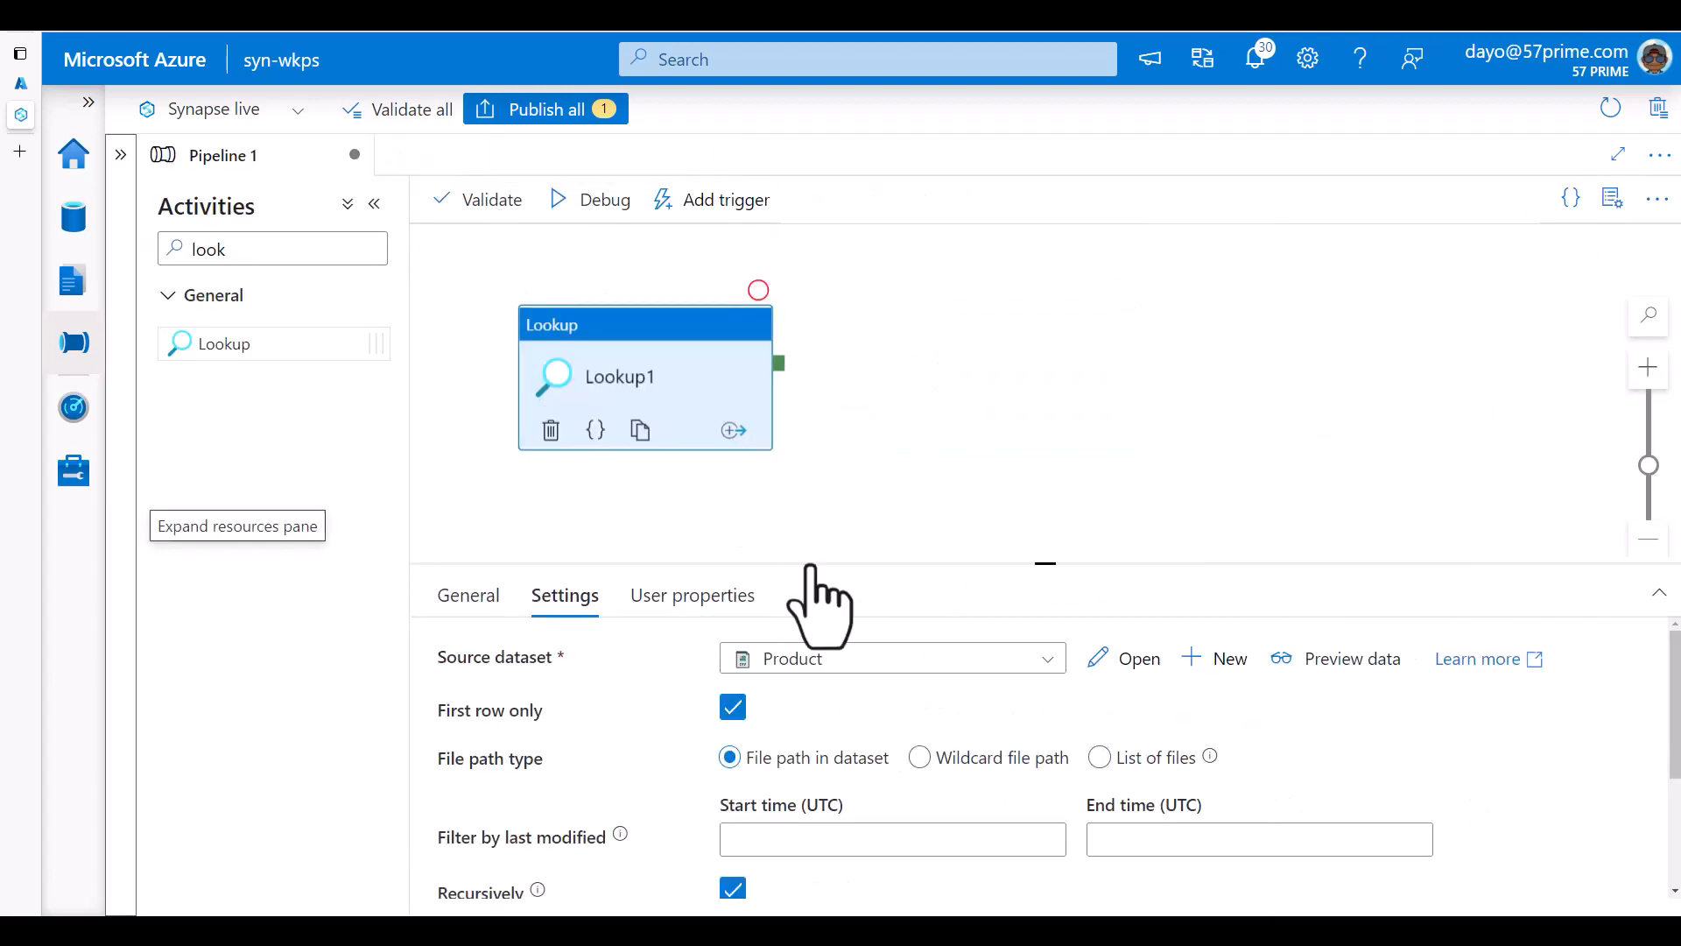